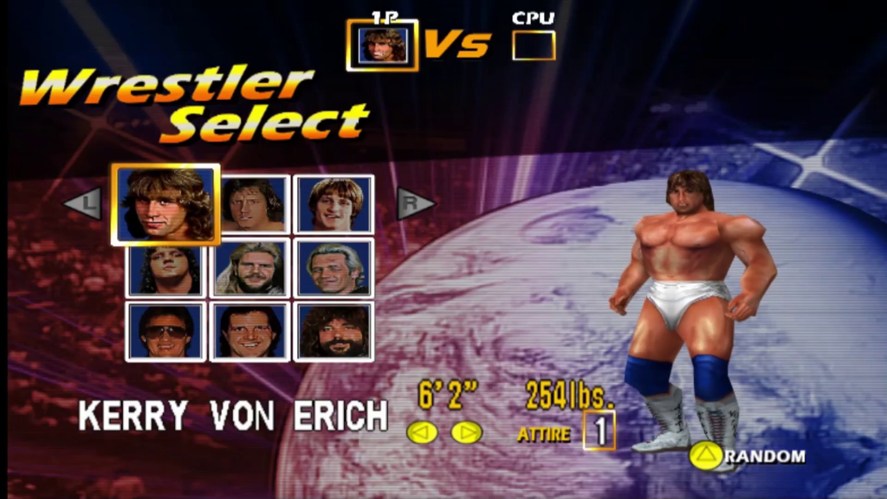
{"action": "key", "text": "s"}
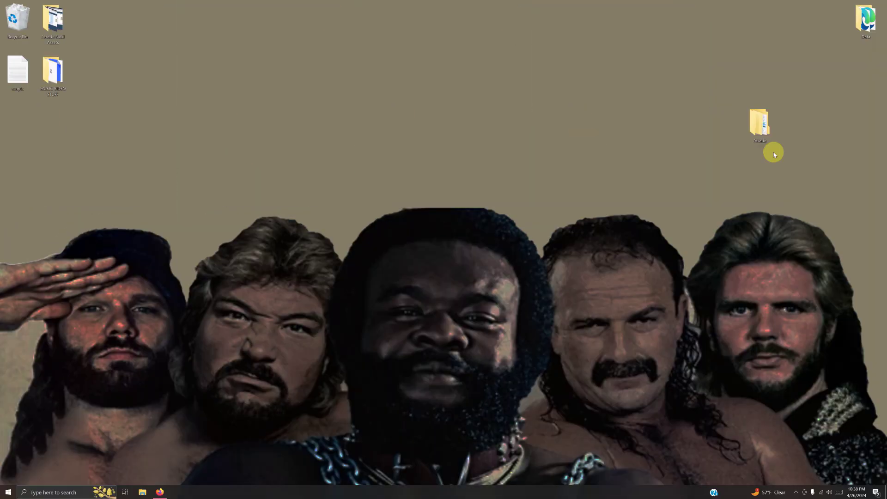
Download Project 64 - World Class Championship Wrestling 64.zip from Google Drive and extract it into the Arcade folder's Emulators subfolder
{"action": "double_click", "coordinate": [767, 133]}
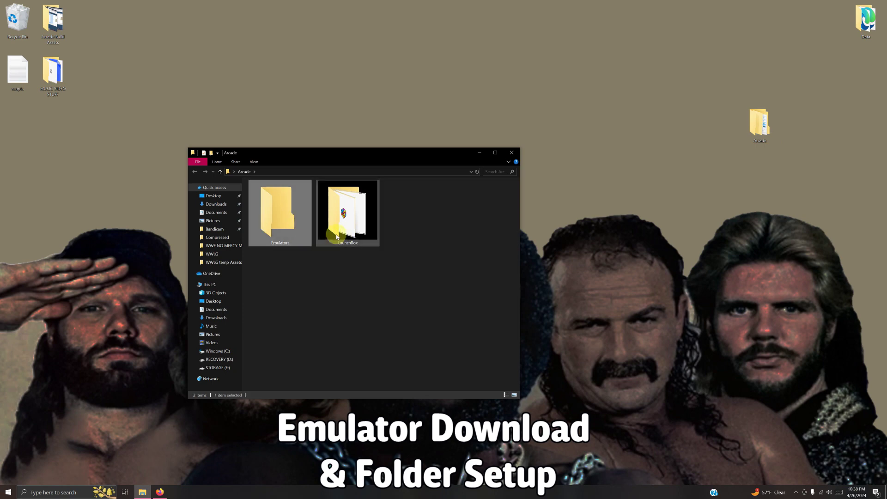
{"action": "left_click", "coordinate": [352, 233]}
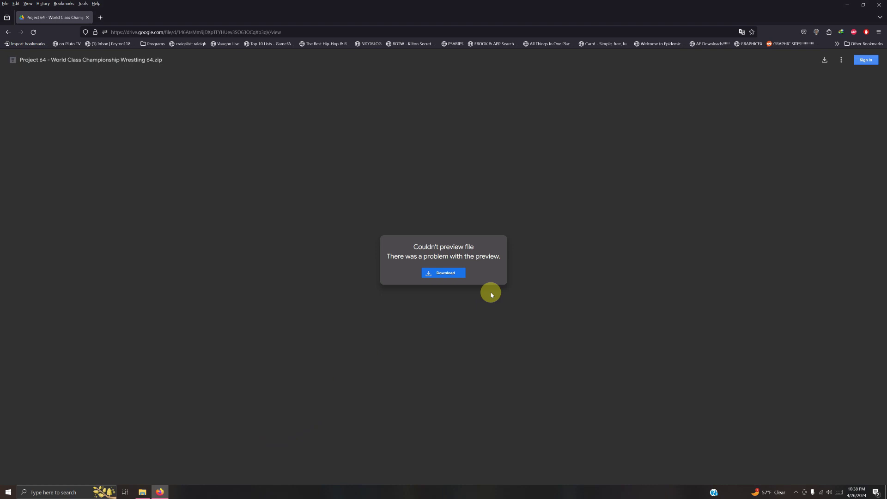
{"action": "left_click", "coordinate": [455, 273]}
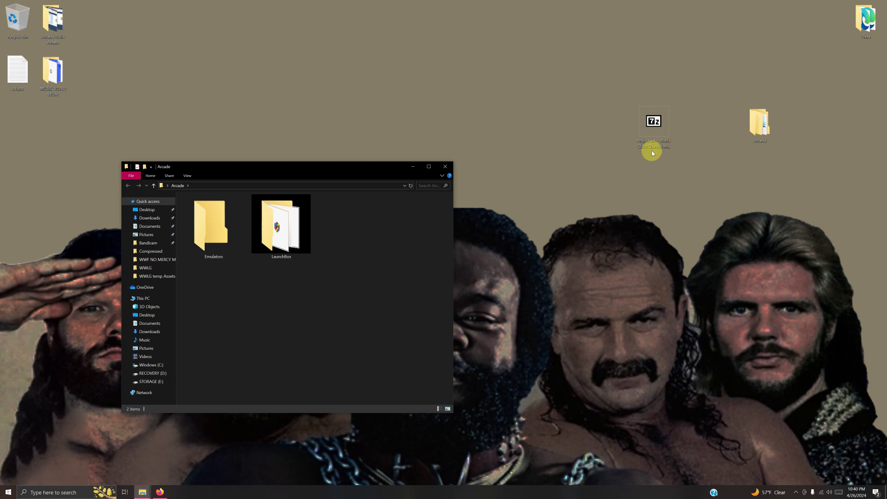
{"action": "left_click_drag", "start_coordinate": [651, 148], "coordinate": [235, 230]}
{"action": "left_click", "coordinate": [245, 242]}
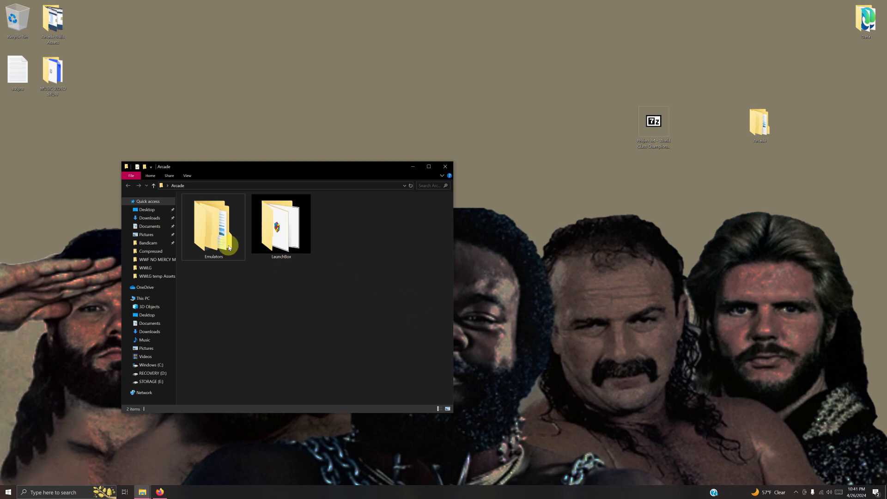
Launch the Project64 application from the WCCW 64 v1.2 folder inside Emulators
{"action": "left_click", "coordinate": [210, 238]}
{"action": "double_click", "coordinate": [209, 236]}
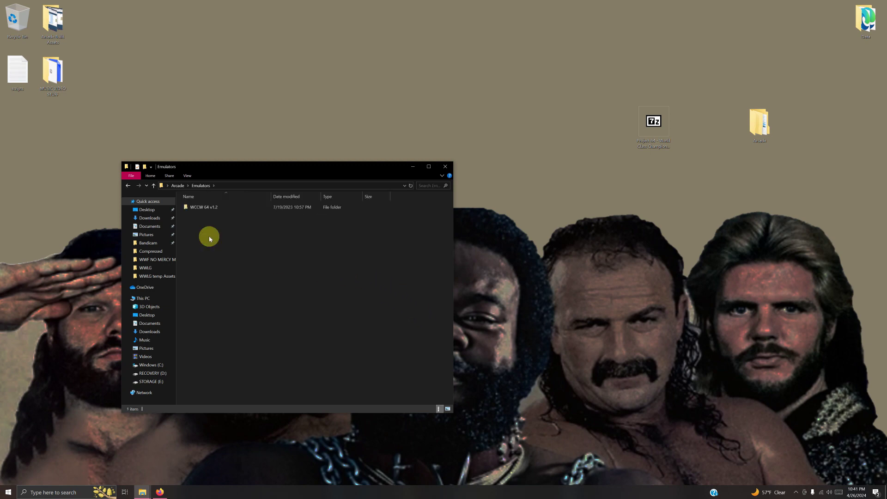
{"action": "double_click", "coordinate": [204, 210]}
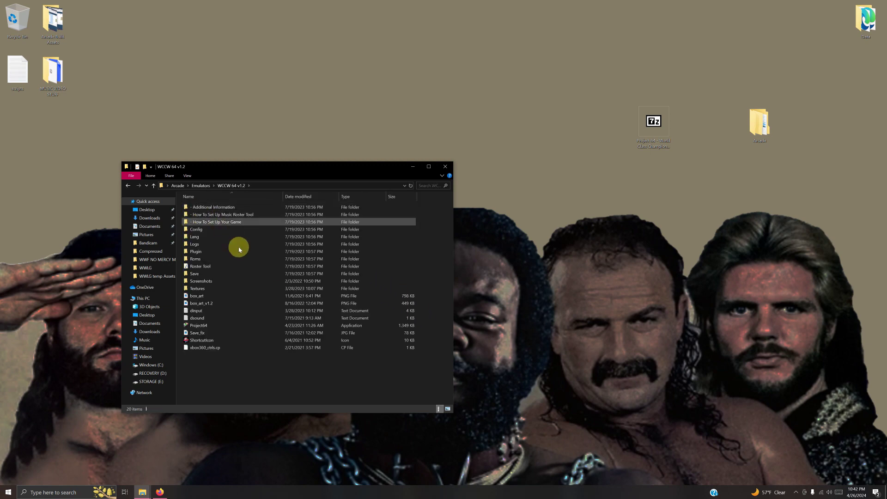
{"action": "double_click", "coordinate": [204, 329]}
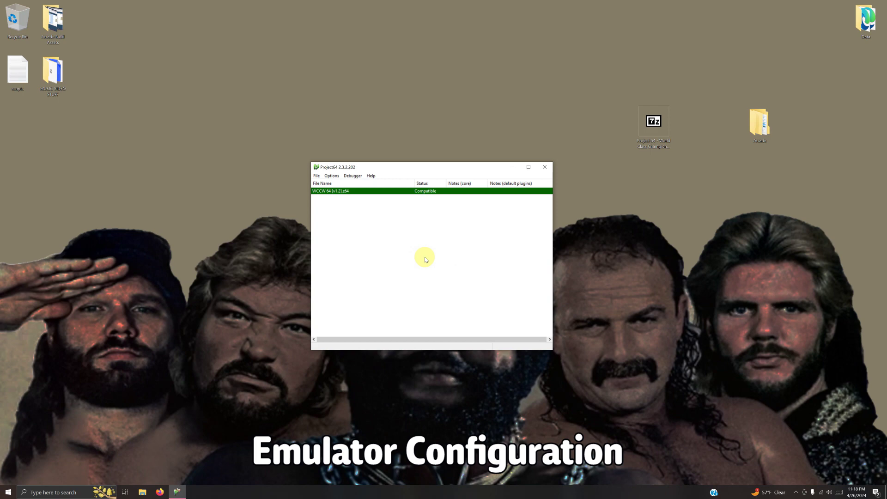
Set the ROM directory to the Roms folder in Arcade\Emulators\WCCW 64 v1.2
{"action": "right_click", "coordinate": [334, 192]}
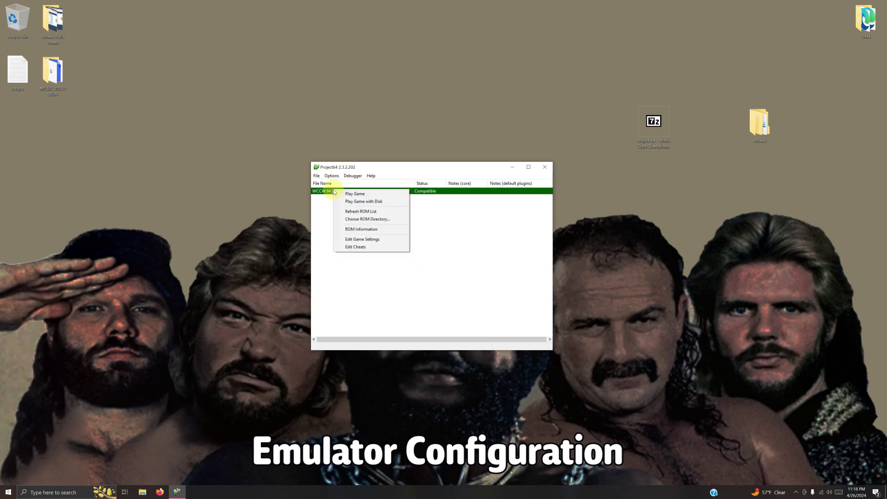
{"action": "left_click", "coordinate": [349, 219]}
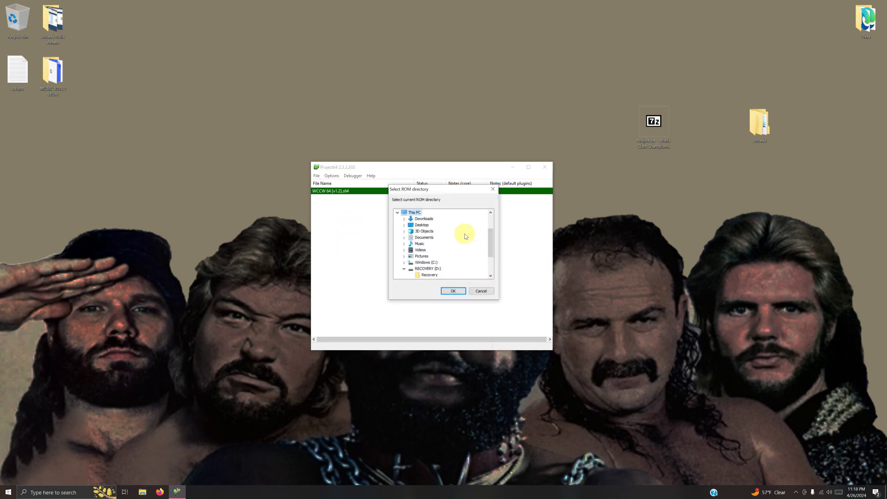
{"action": "left_click_drag", "start_coordinate": [488, 241], "coordinate": [490, 256]}
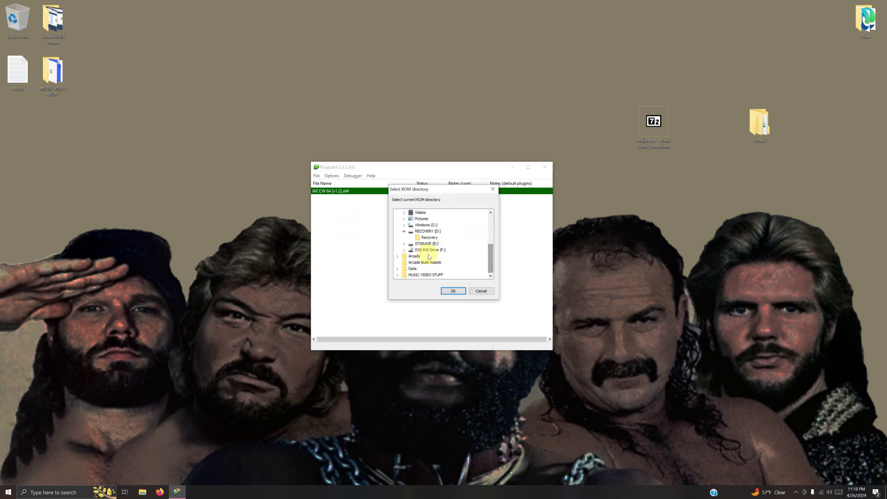
{"action": "double_click", "coordinate": [415, 257]}
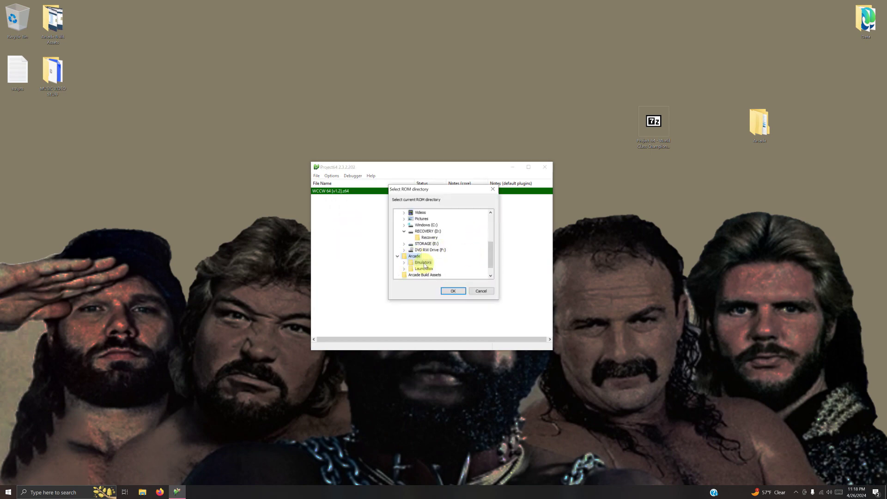
{"action": "double_click", "coordinate": [423, 263]}
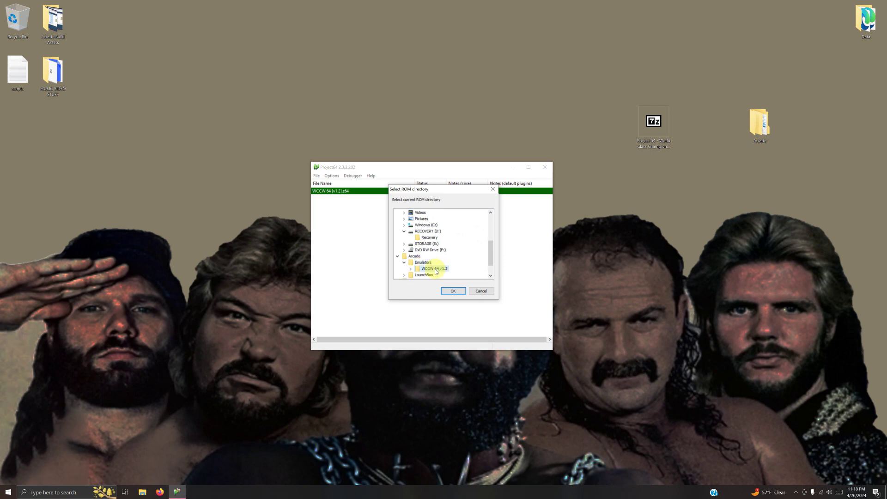
{"action": "double_click", "coordinate": [434, 269]}
{"action": "left_click", "coordinate": [433, 263]}
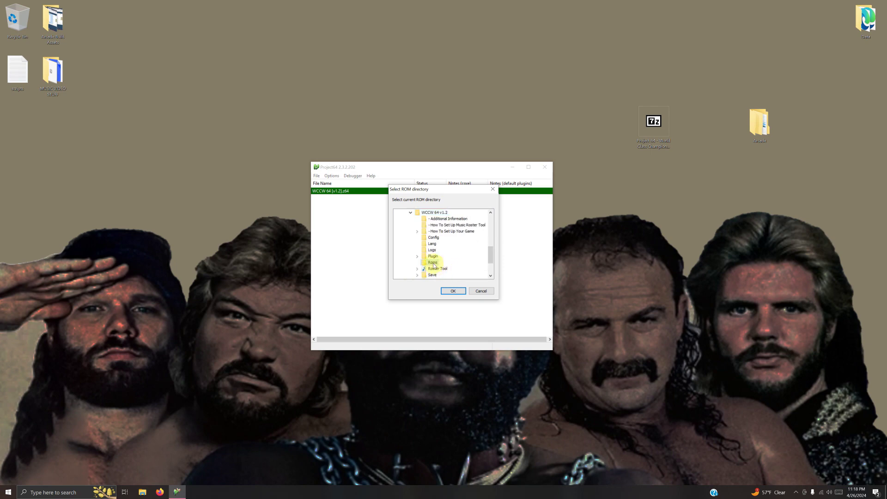
{"action": "left_click", "coordinate": [453, 291]}
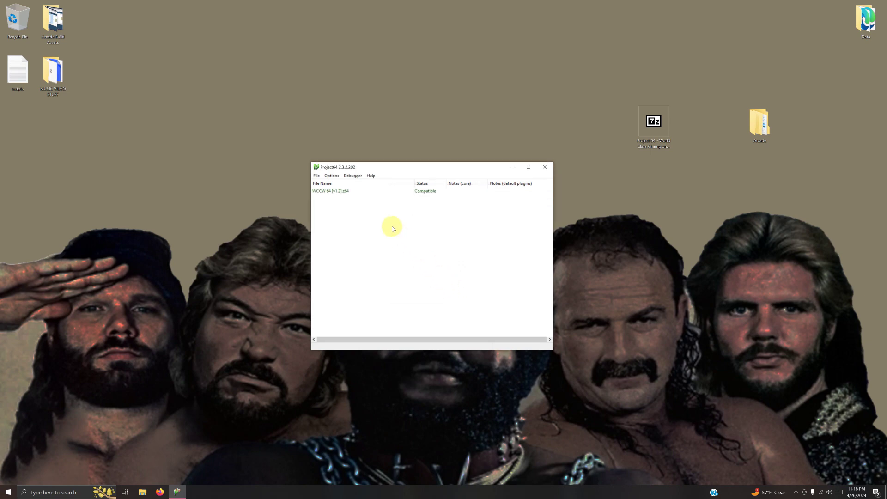
In the emulator's directory settings, set the plugin directory to the Plugin folder of WCCW 64 v1.2
{"action": "left_click", "coordinate": [332, 176]}
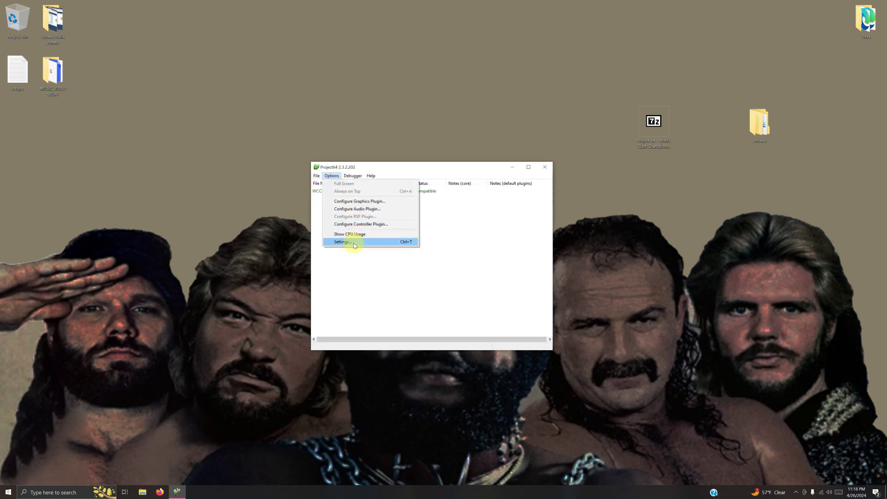
{"action": "left_click", "coordinate": [354, 243]}
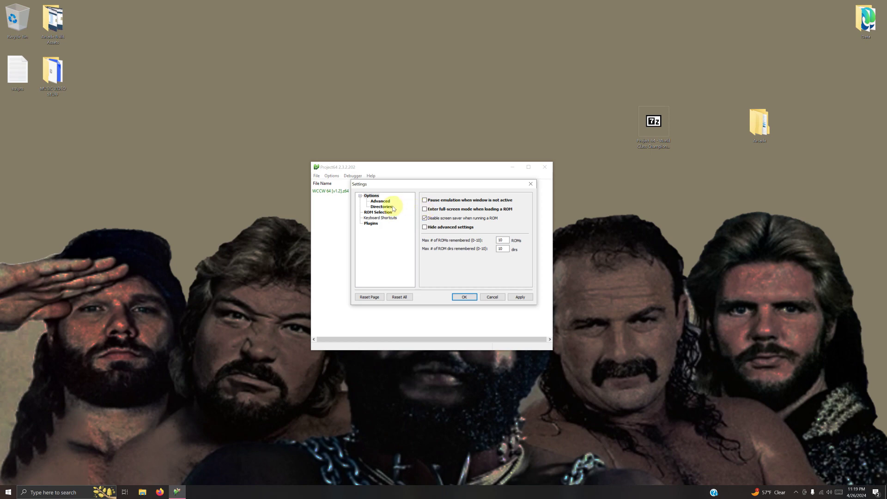
{"action": "left_click", "coordinate": [392, 206]}
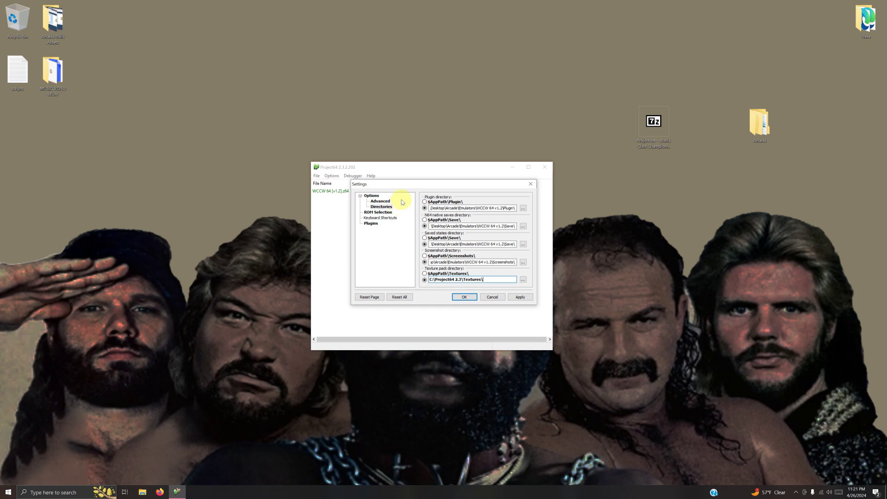
{"action": "left_click", "coordinate": [523, 208]}
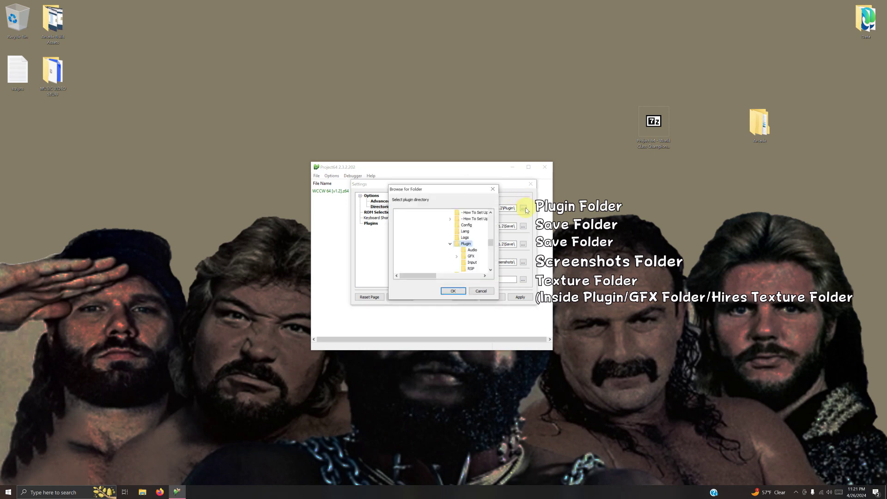
{"action": "left_click_drag", "start_coordinate": [461, 189], "coordinate": [411, 187]}
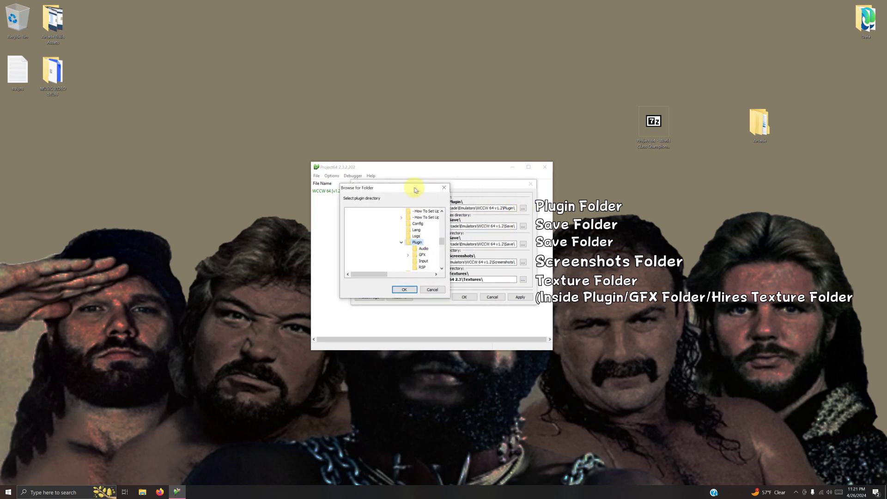
{"action": "mouse_move", "coordinate": [441, 245]}
{"action": "left_mouse_down"}
{"action": "mouse_move", "coordinate": [439, 217]}
{"action": "mouse_move", "coordinate": [440, 242]}
{"action": "left_mouse_up"}
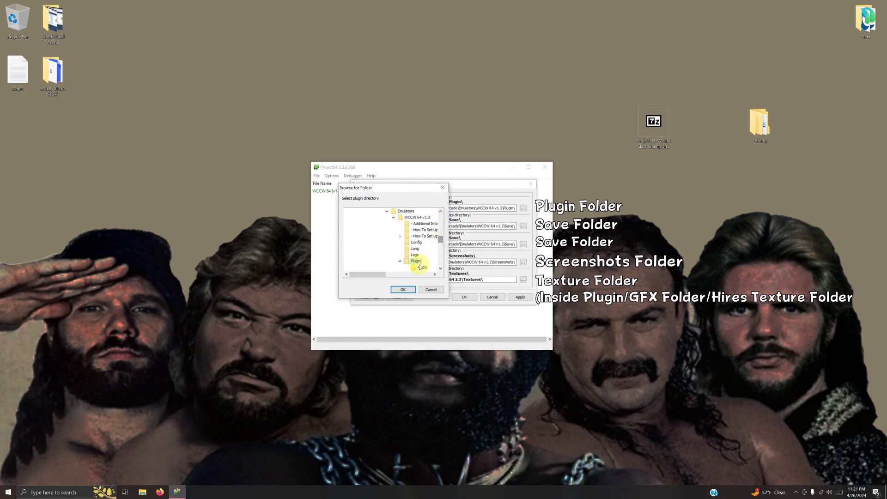
{"action": "left_click", "coordinate": [402, 290]}
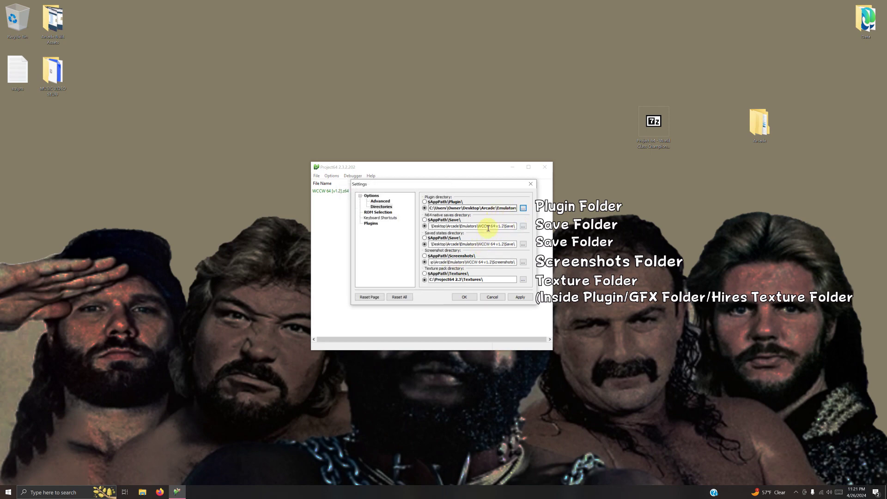
Set the N64 native saves and saved states directories to WCCW 64 v1.2's Save folder, and the screenshot directory to its Screenshots folder
{"action": "left_click", "coordinate": [523, 226]}
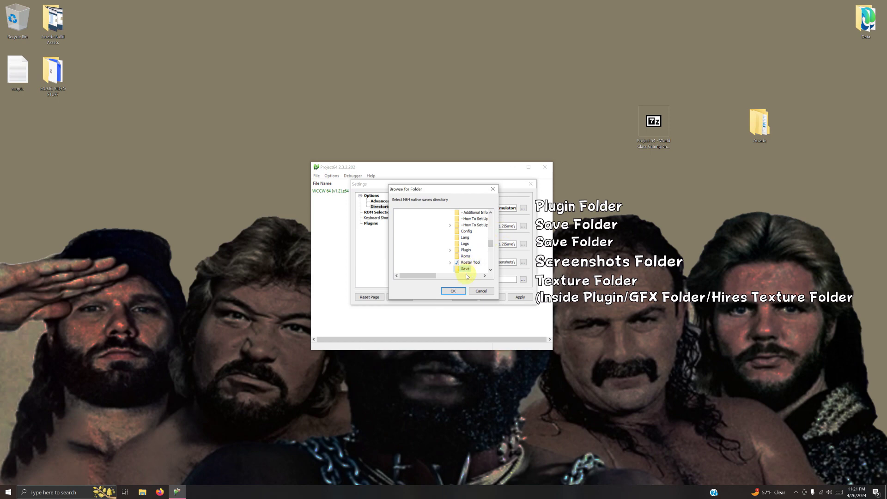
{"action": "left_click", "coordinate": [460, 292]}
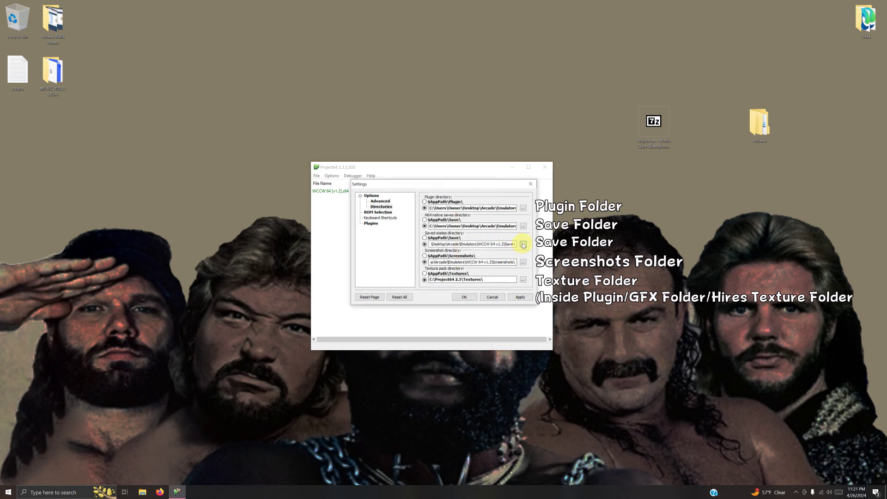
{"action": "left_click", "coordinate": [523, 245]}
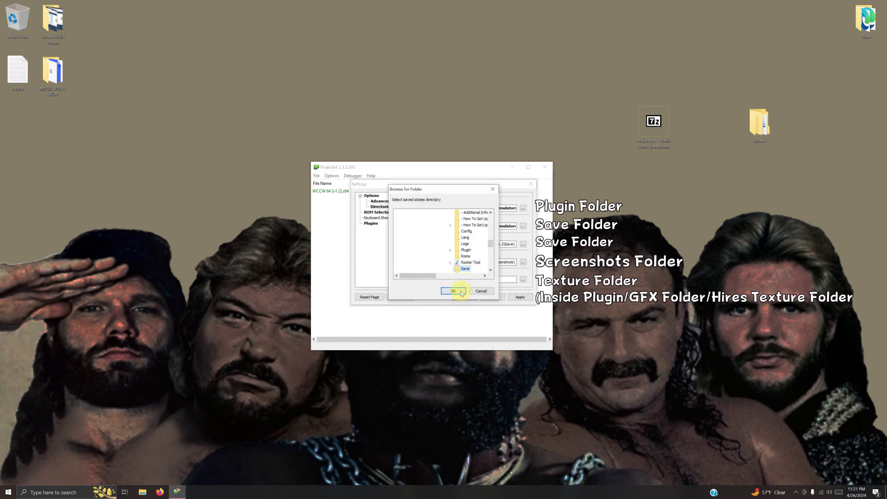
{"action": "left_click", "coordinate": [460, 292]}
{"action": "left_click", "coordinate": [523, 262]}
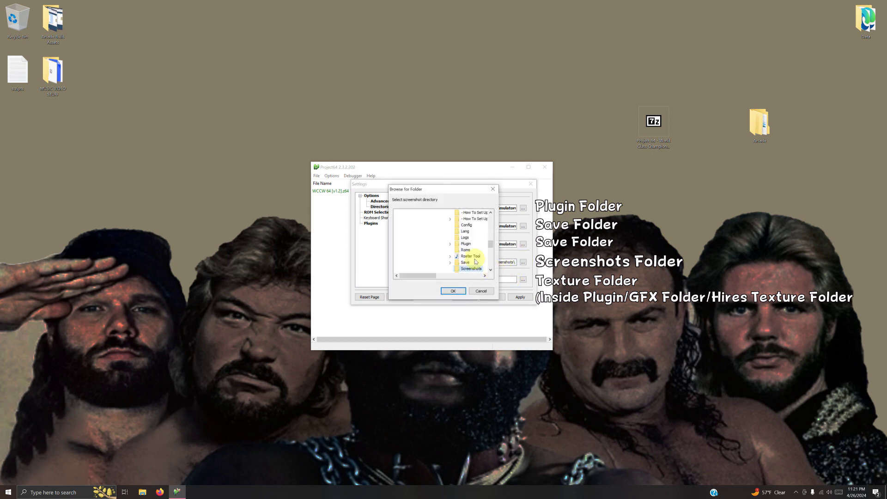
{"action": "left_click", "coordinate": [453, 291]}
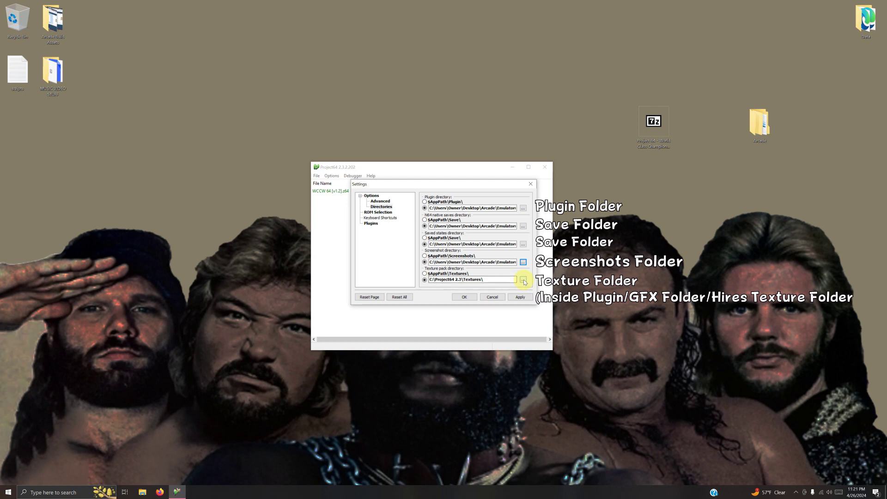
Set the texture pack directory to Arcade\Emulators\WCCW 64 v1.2\Plugin\GFX\hires_texture and apply the directory settings
{"action": "left_click", "coordinate": [523, 280]}
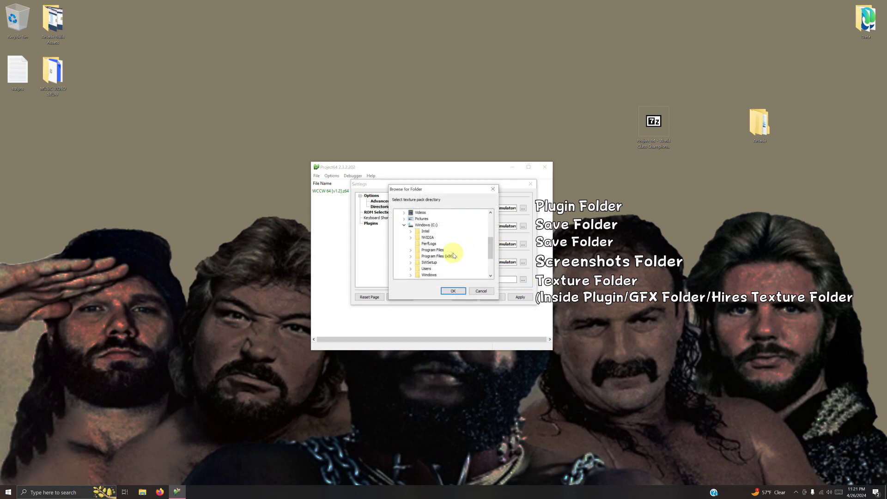
{"action": "scroll", "coordinate": [452, 254], "scroll_direction": "down", "scroll_amount": 3}
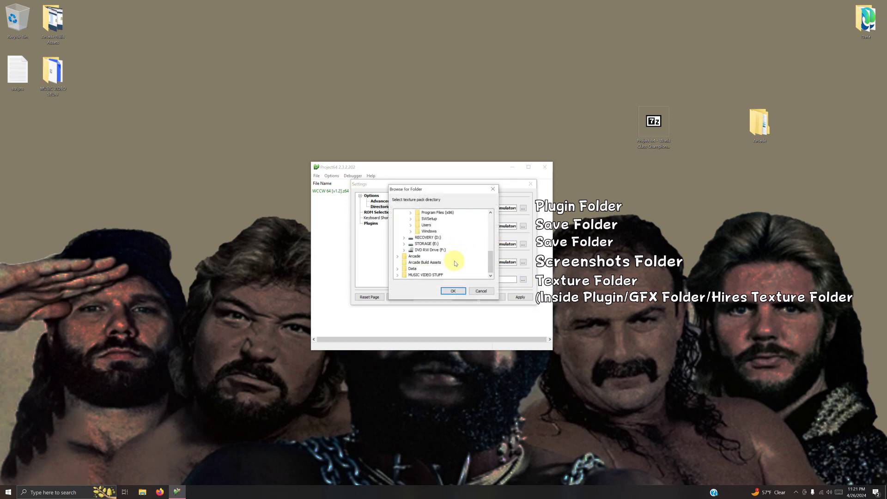
{"action": "left_click", "coordinate": [415, 257]}
{"action": "left_click", "coordinate": [421, 263]}
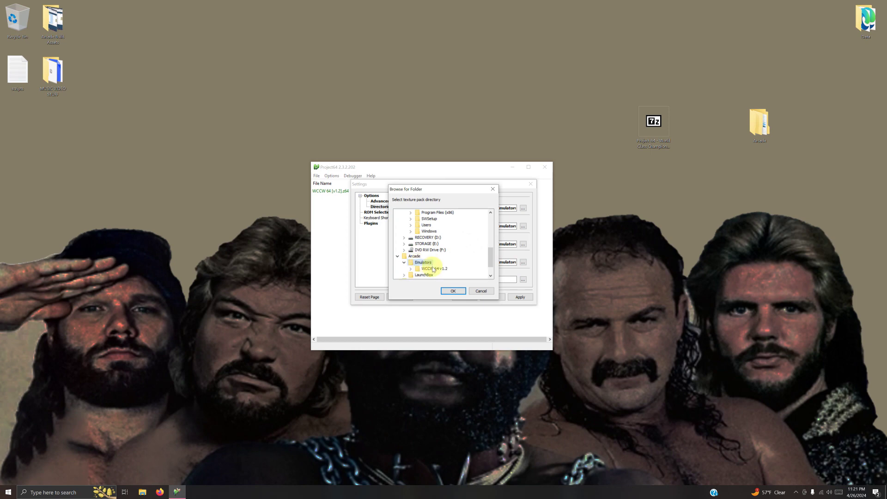
{"action": "left_click", "coordinate": [434, 270]}
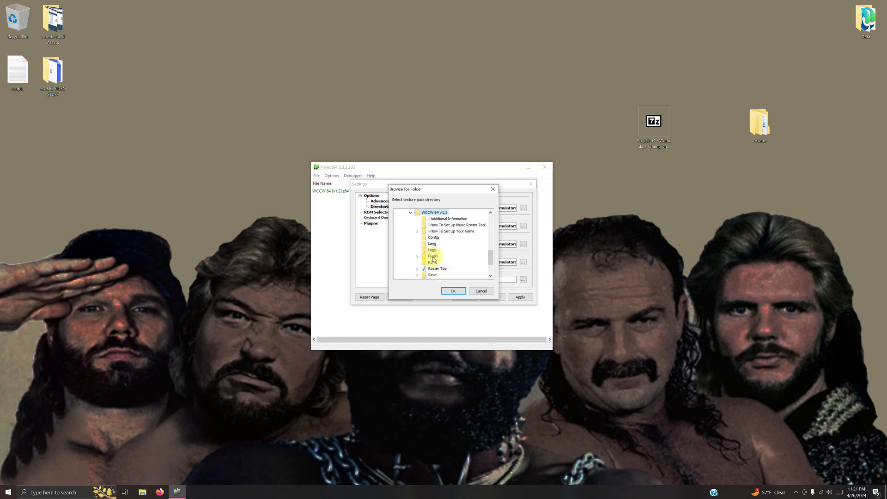
{"action": "left_click", "coordinate": [433, 256]}
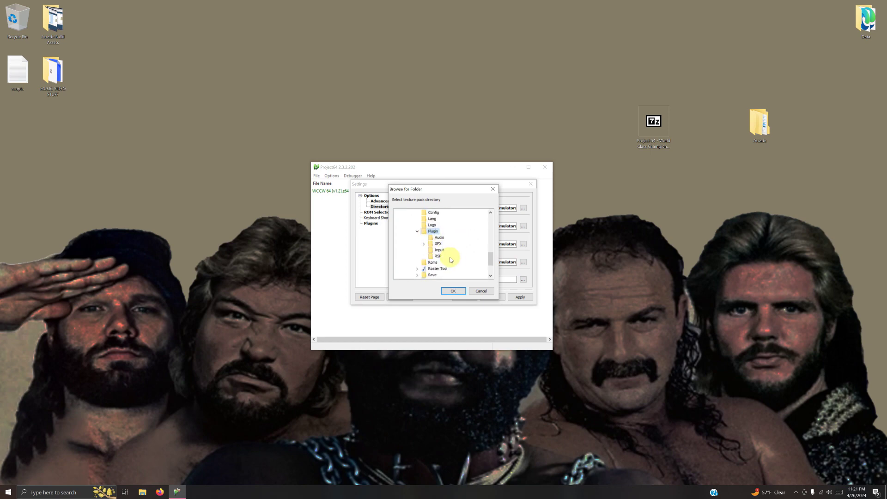
{"action": "left_click", "coordinate": [437, 244]}
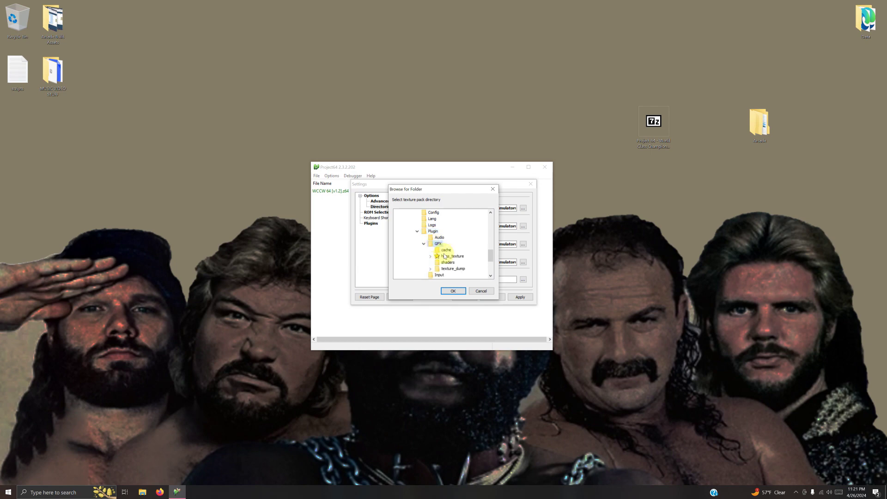
{"action": "left_click", "coordinate": [445, 256]}
{"action": "left_click", "coordinate": [453, 292]}
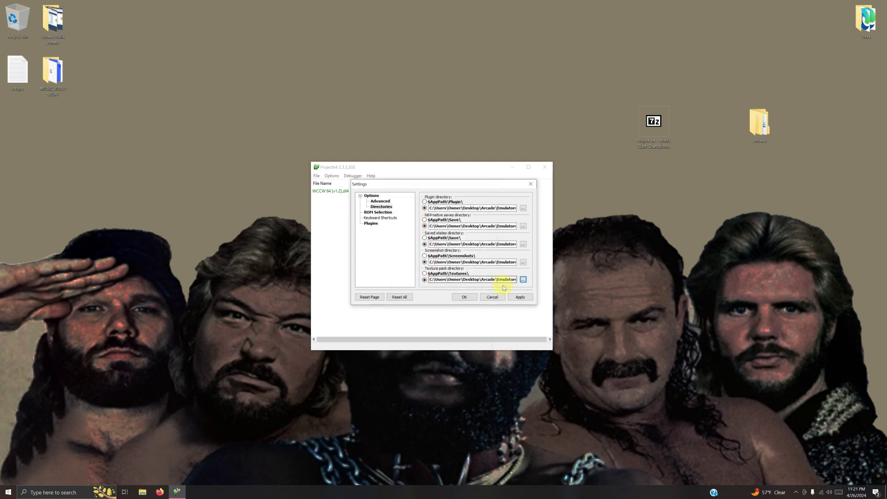
{"action": "left_click", "coordinate": [516, 298]}
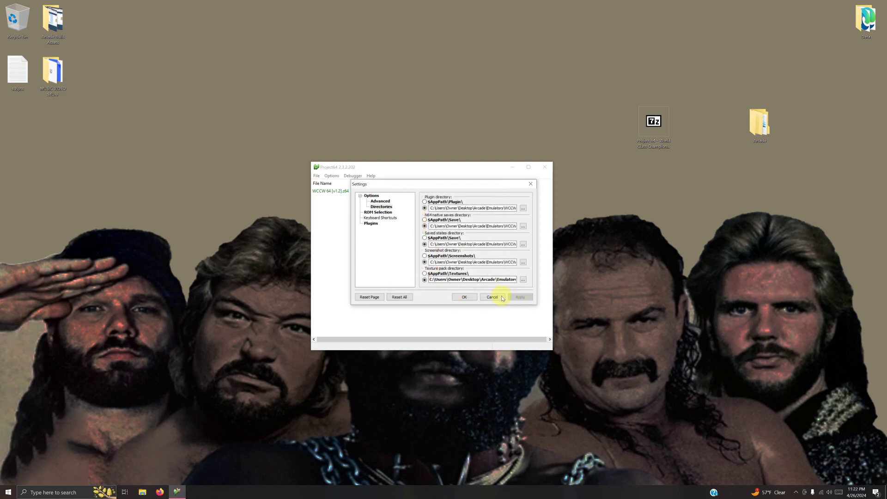
Confirm the directory settings, then close Project64 and relaunch it from the WCCW 64 v1.2 folder
{"action": "left_click", "coordinate": [473, 299]}
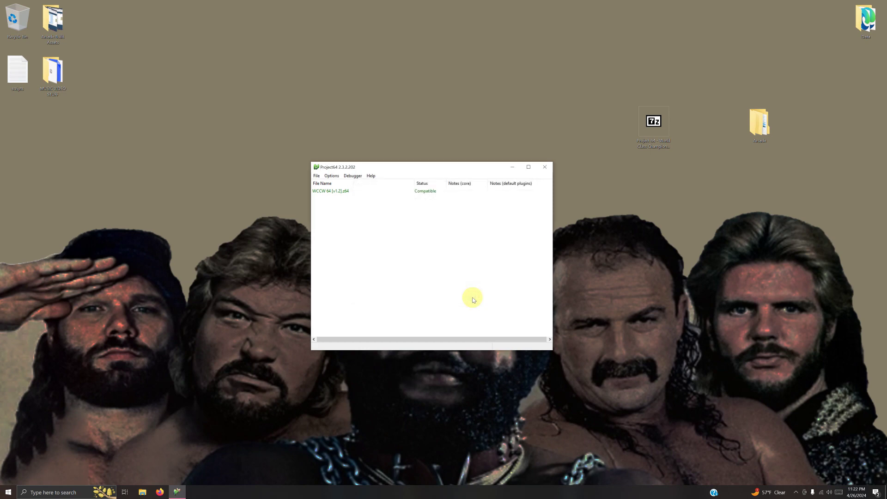
{"action": "left_click", "coordinate": [545, 169]}
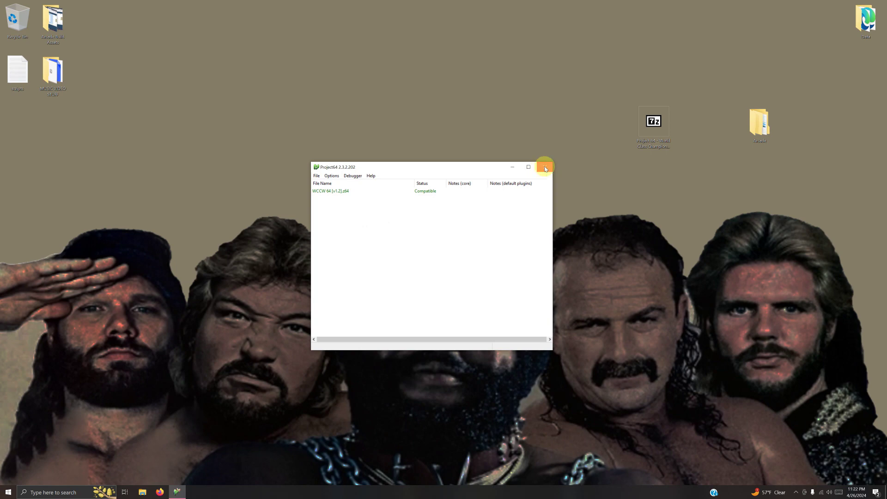
{"action": "left_click", "coordinate": [142, 491]}
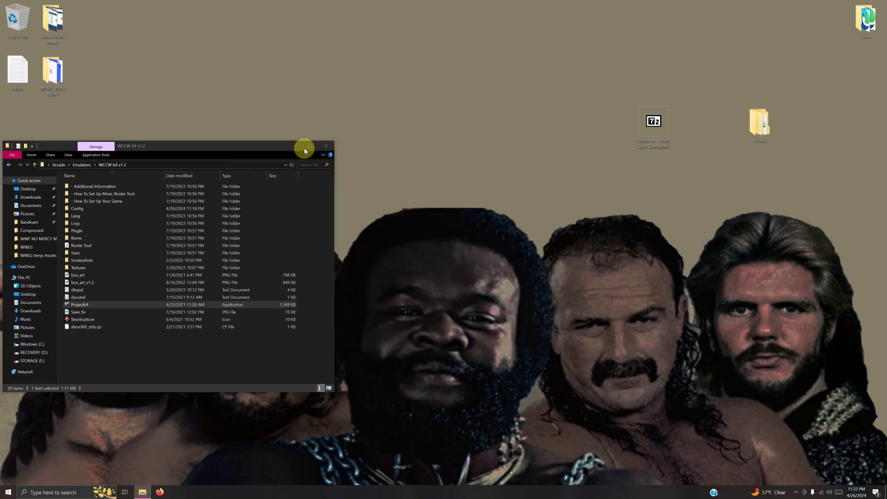
{"action": "left_click", "coordinate": [326, 146]}
In the emulator's plugin settings, choose GLideN64 Public Release 4.0 for video and Jabo's DirectSound 1.7.0.7 for audio
{"action": "key", "text": "ctrl+t"}
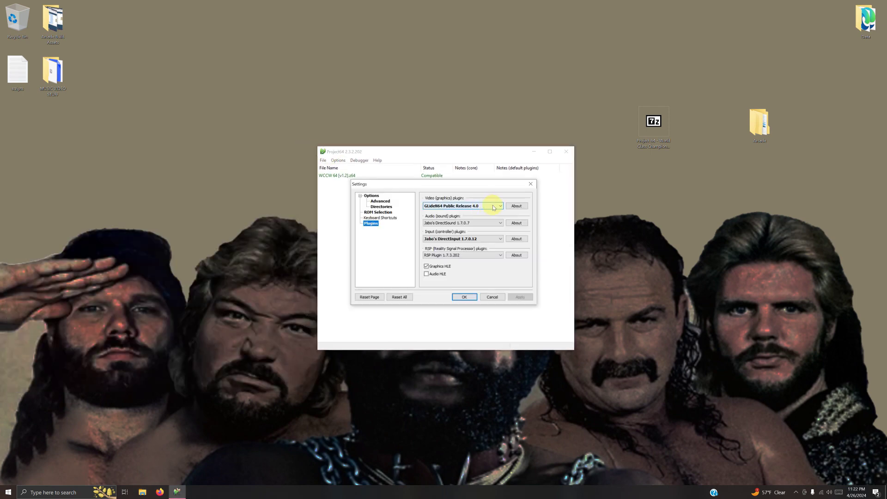
{"action": "left_click", "coordinate": [492, 206]}
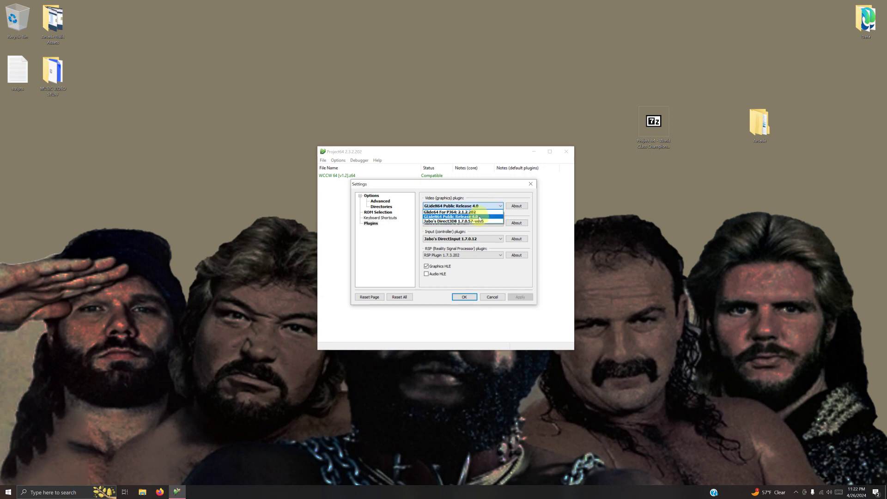
{"action": "left_click", "coordinate": [476, 217]}
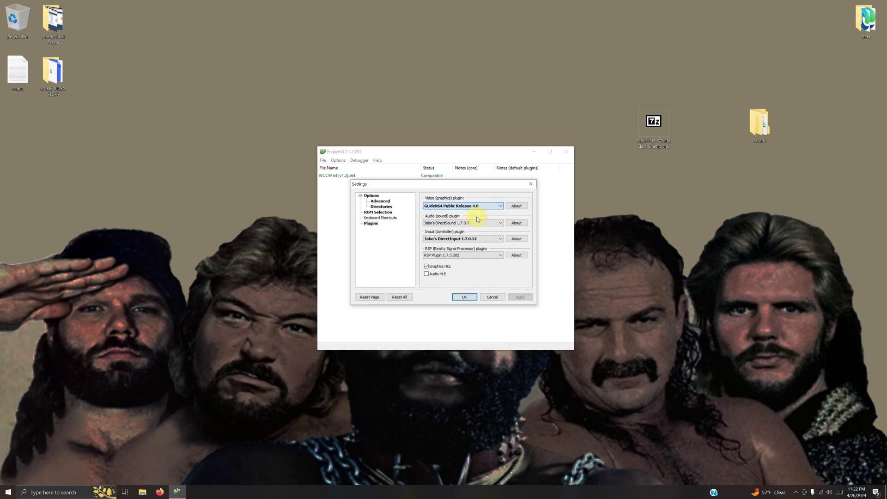
{"action": "left_click", "coordinate": [489, 223]}
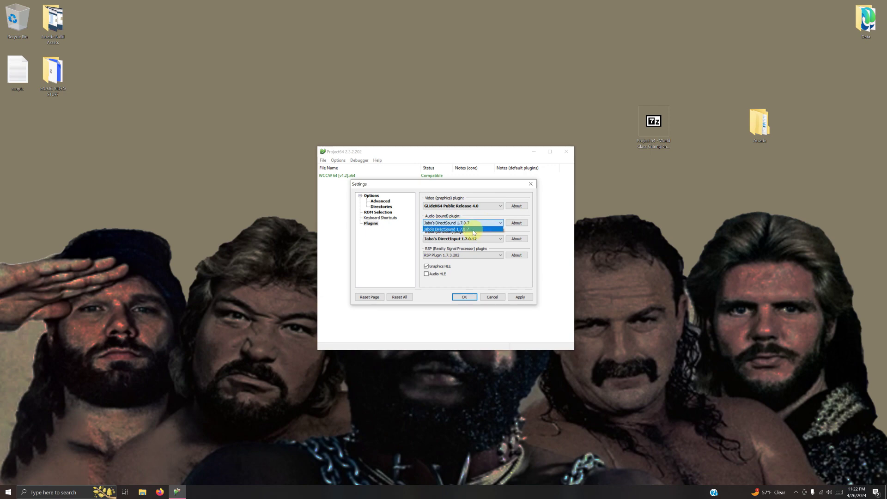
{"action": "left_click", "coordinate": [473, 230]}
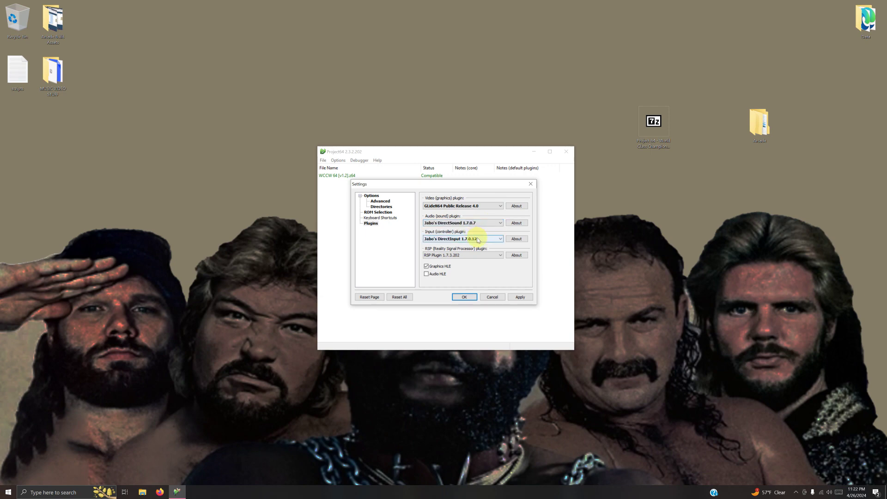
Choose Jabo's DirectInput 1.7.0.12 for the controller and RSP Plugin 1.7.3.202 for the signal processor, and apply the plugin settings
{"action": "left_click", "coordinate": [478, 239]}
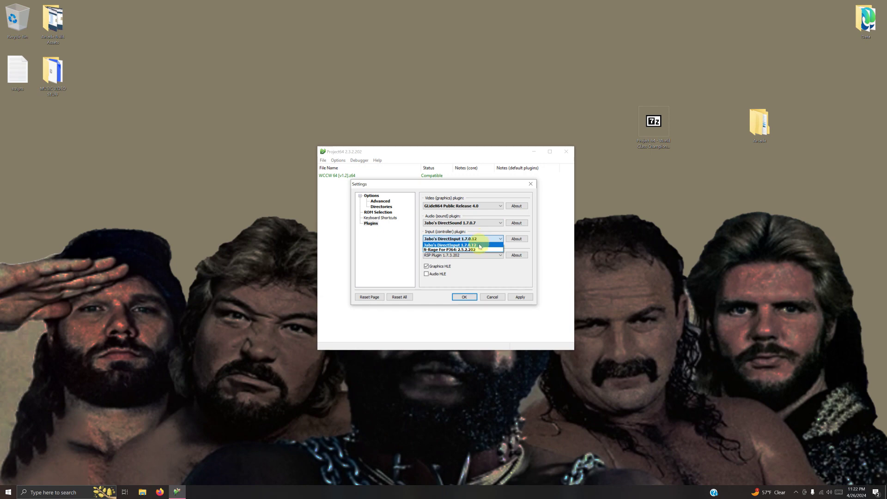
{"action": "left_click", "coordinate": [479, 245]}
{"action": "left_click", "coordinate": [478, 256]}
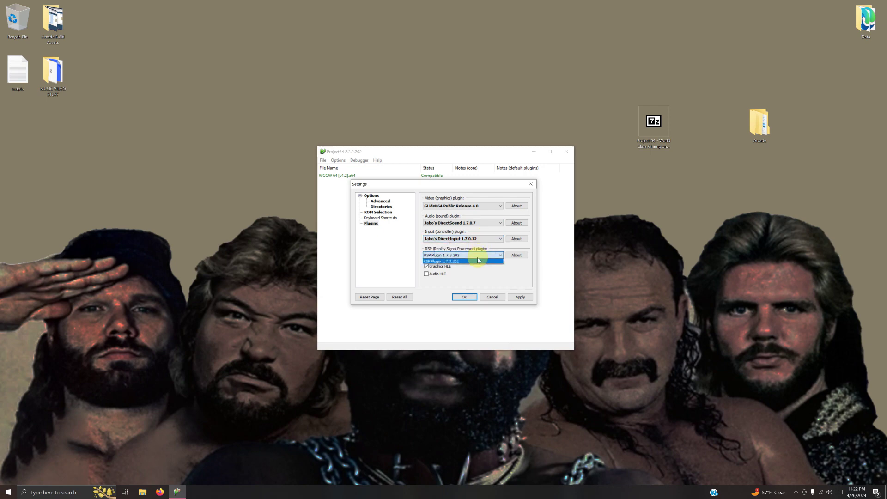
{"action": "left_click", "coordinate": [475, 262]}
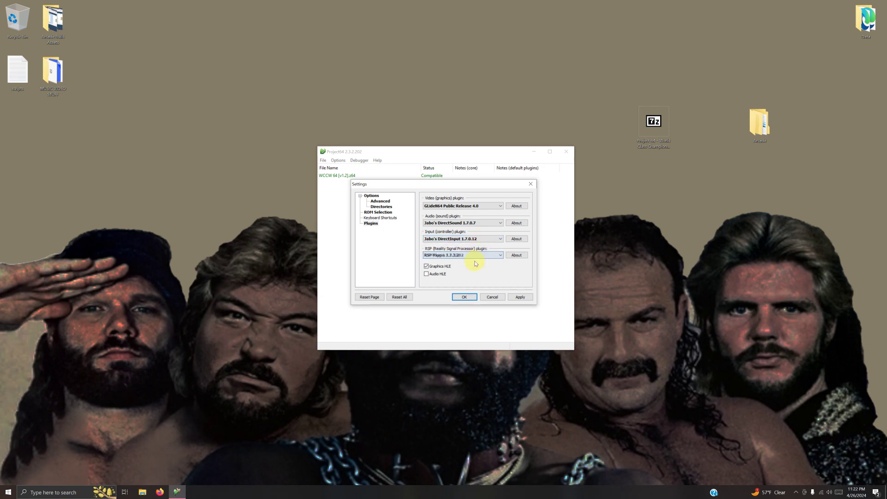
{"action": "left_click", "coordinate": [513, 297]}
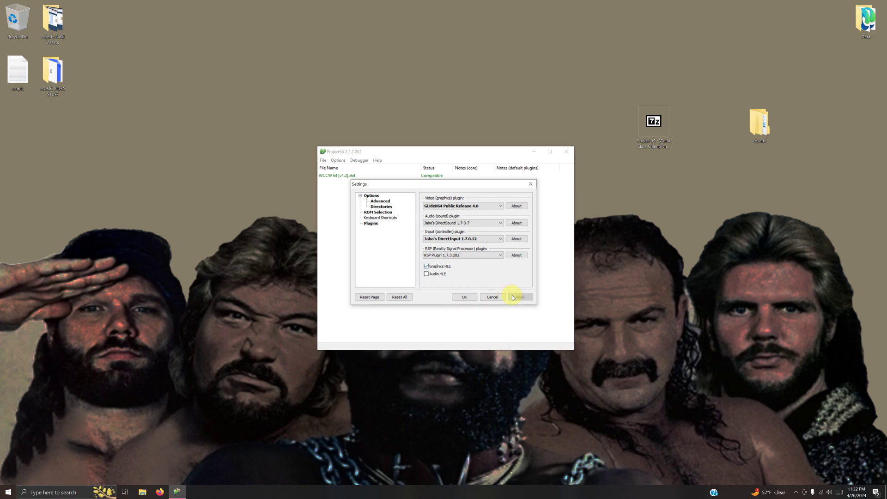
{"action": "left_click", "coordinate": [465, 297]}
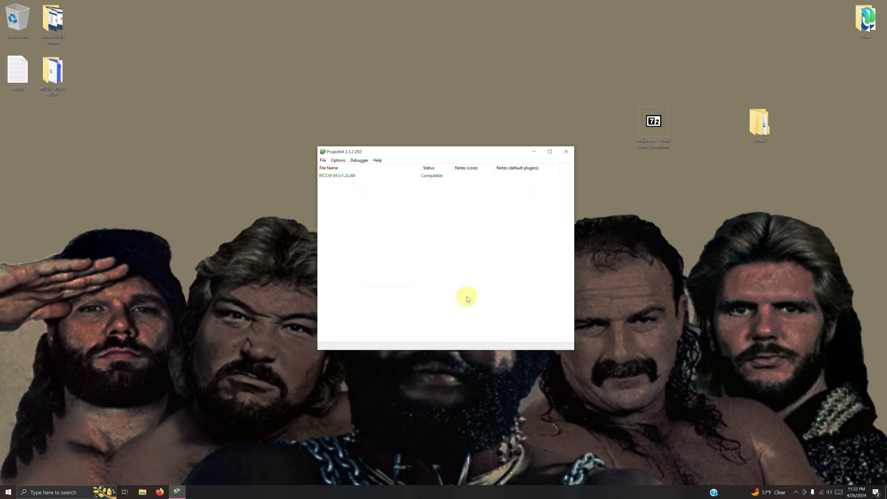
In the graphics plugin configuration, set the windowed resolution to 800 x 600
{"action": "left_click", "coordinate": [340, 161]}
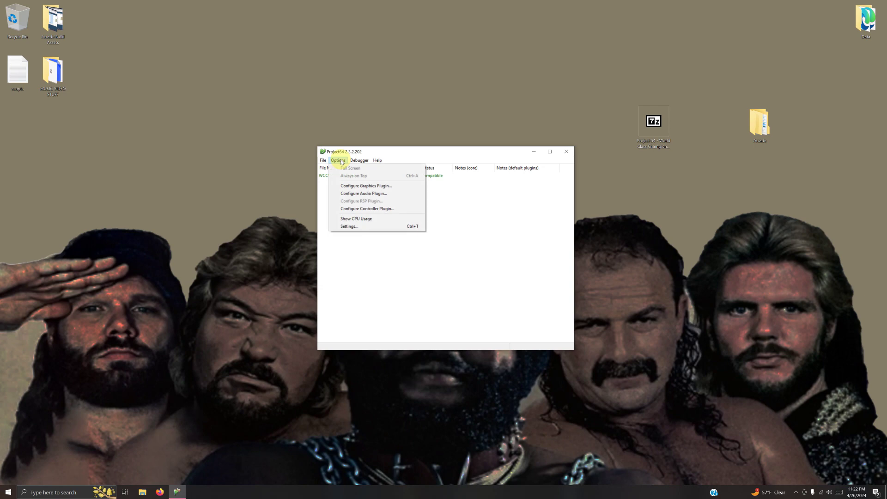
{"action": "left_click", "coordinate": [361, 189]}
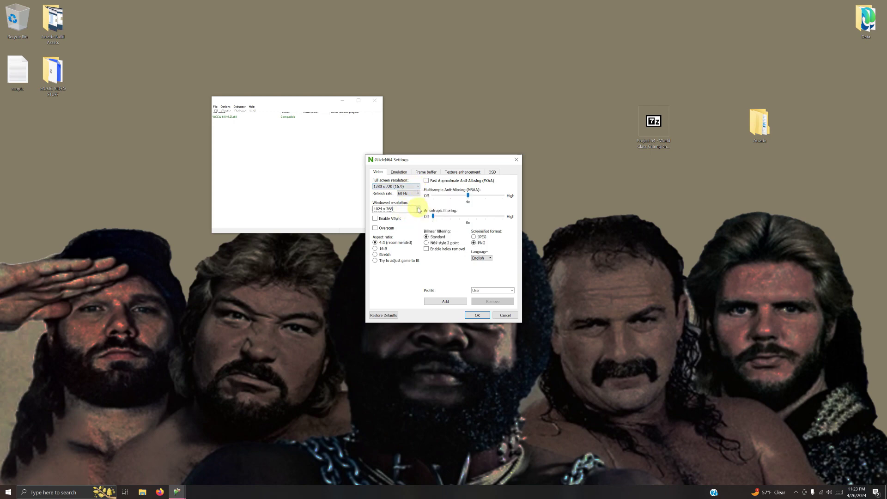
{"action": "left_click", "coordinate": [418, 208]}
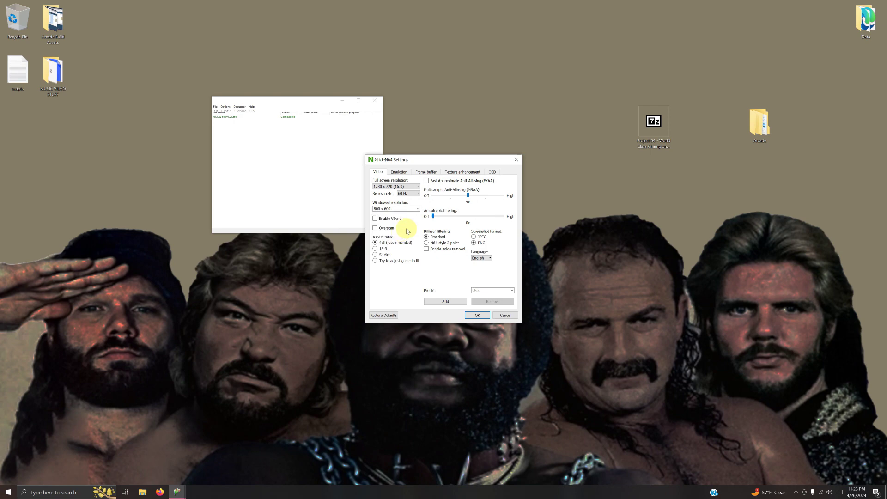
In the texture enhancement settings, set the texture pack path to Arcade\Emulators\WCCW 64 v1.2\Plugin\GFX\hires_texture
{"action": "left_click", "coordinate": [452, 174]}
{"action": "left_click", "coordinate": [416, 181]}
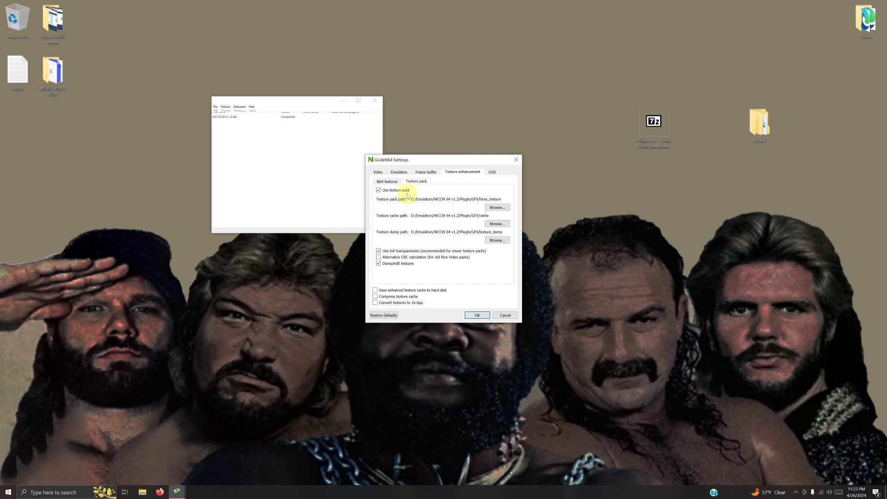
{"action": "left_click", "coordinate": [497, 207]}
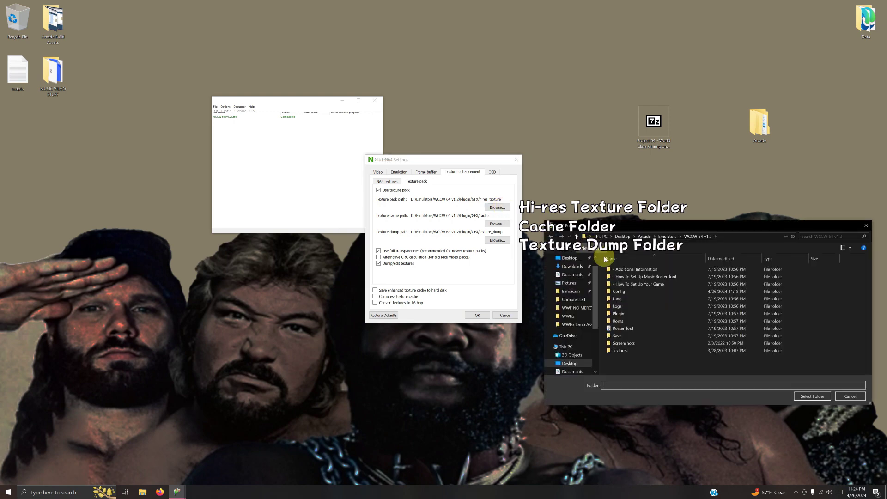
{"action": "left_click", "coordinate": [572, 258]}
{"action": "double_click", "coordinate": [624, 286]}
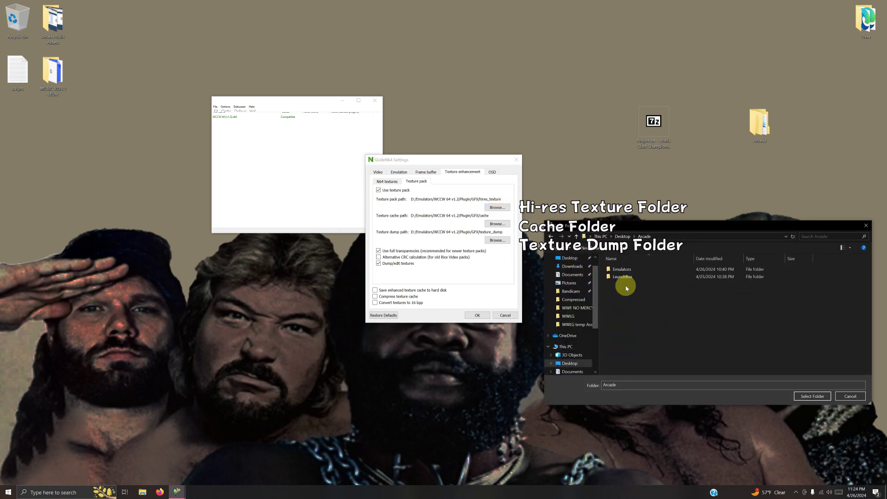
{"action": "double_click", "coordinate": [626, 271]}
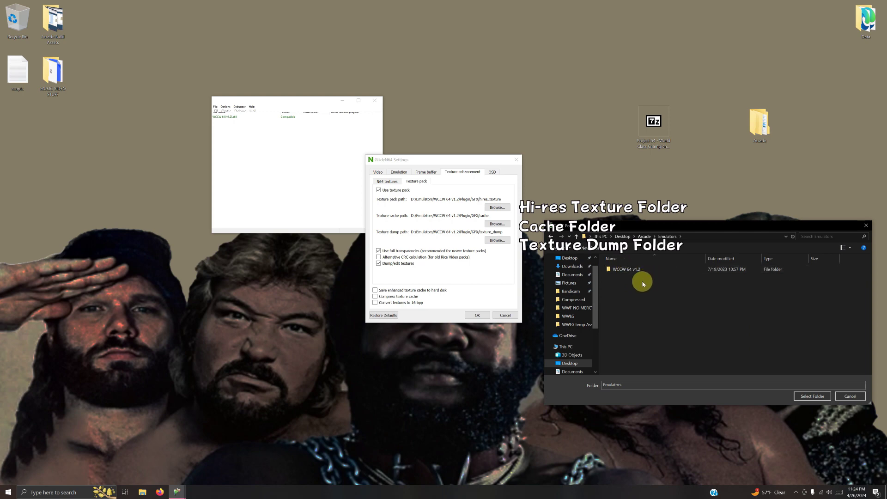
{"action": "double_click", "coordinate": [632, 271]}
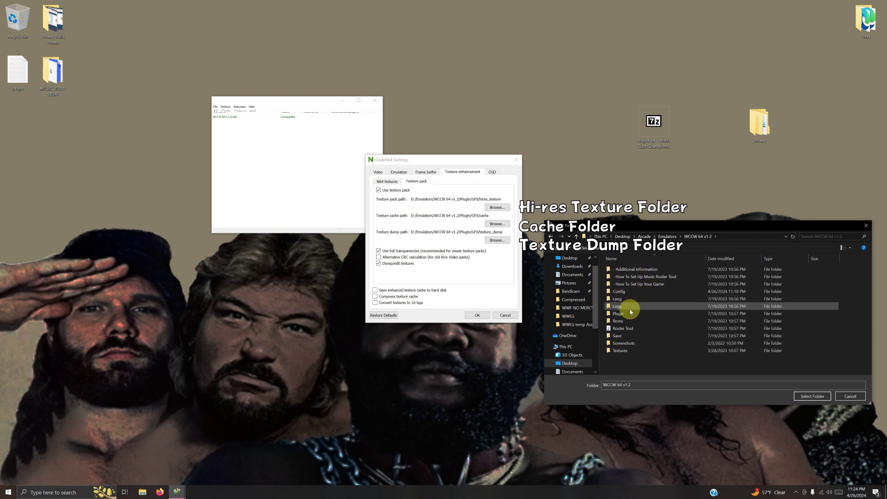
{"action": "double_click", "coordinate": [618, 313]}
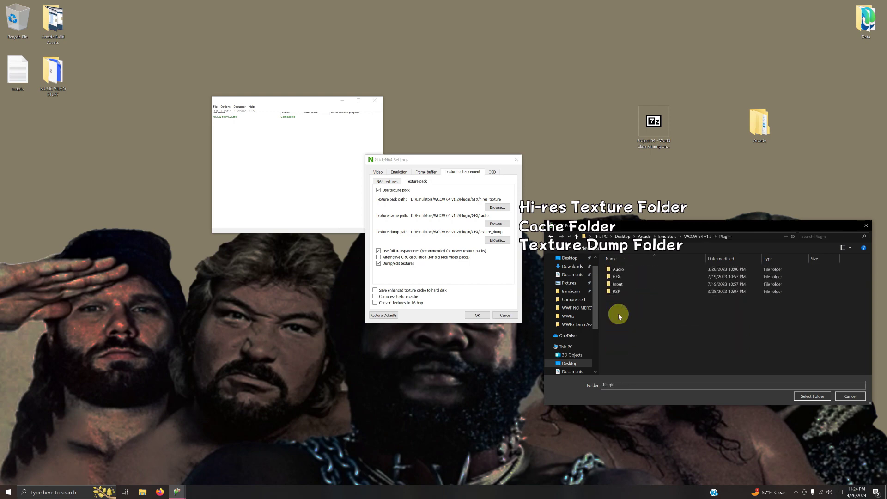
{"action": "double_click", "coordinate": [617, 277]}
{"action": "double_click", "coordinate": [629, 277]}
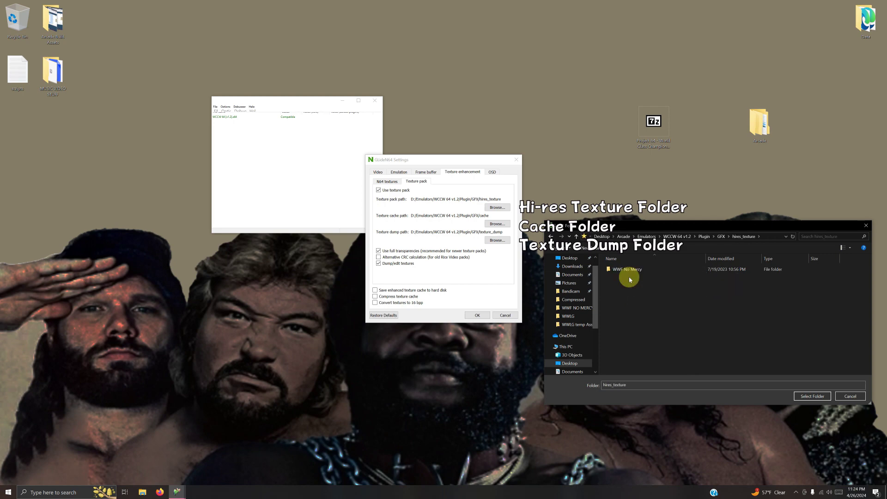
{"action": "left_click", "coordinate": [806, 397]}
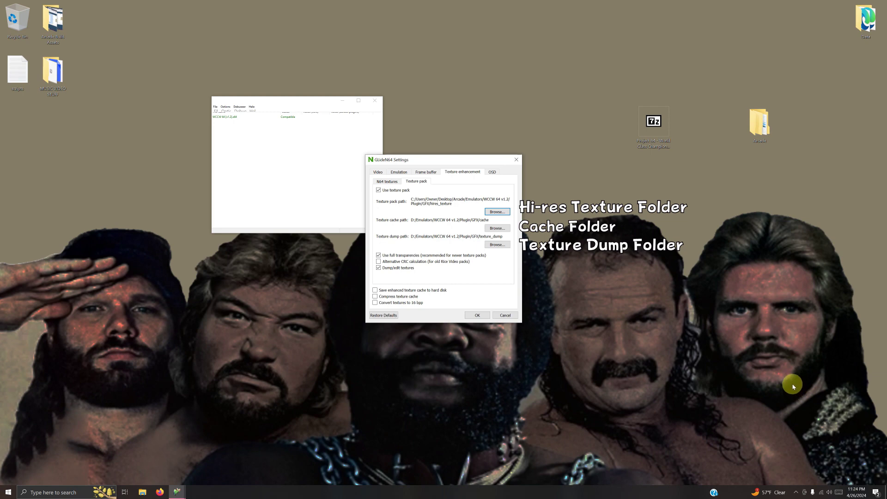
Set the texture cache path to the cache folder inside WCCW 64 v1.2's Plugin\GFX folder
{"action": "left_click", "coordinate": [506, 226]}
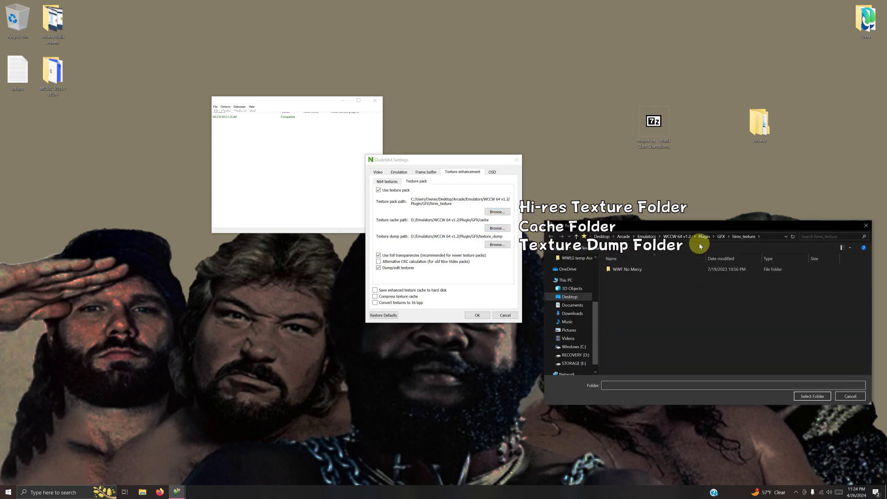
{"action": "left_click", "coordinate": [720, 236]}
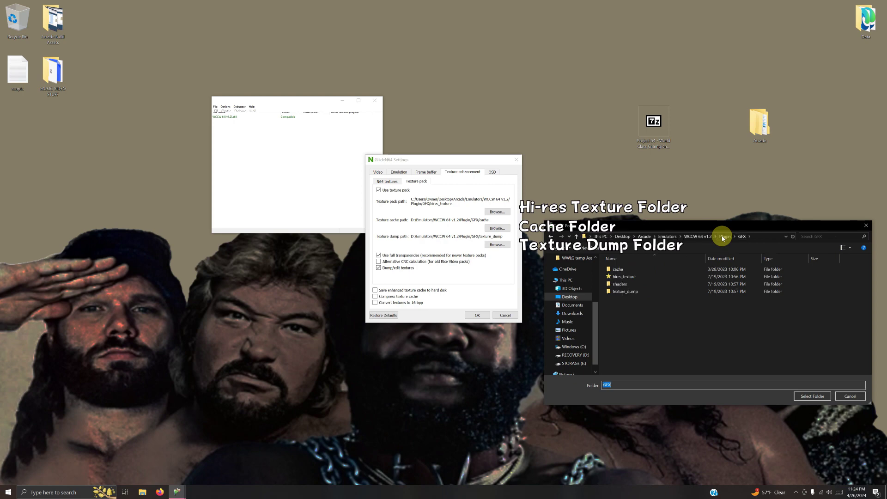
{"action": "double_click", "coordinate": [619, 269]}
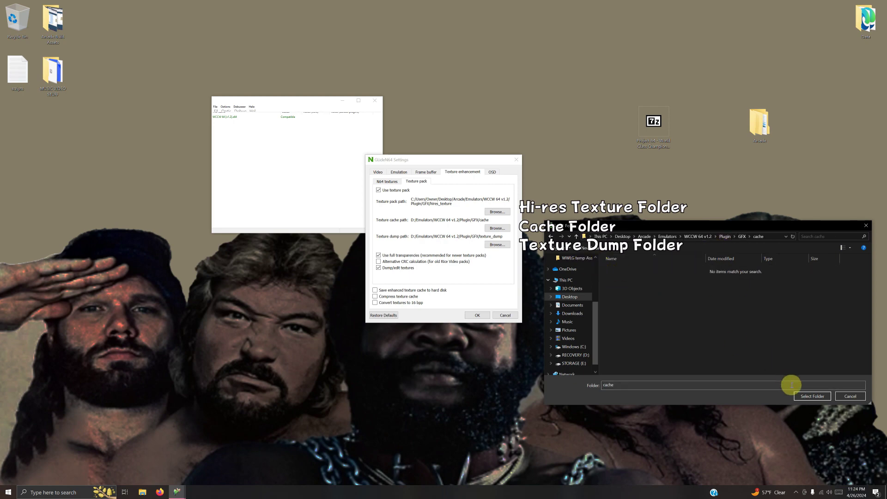
{"action": "left_click", "coordinate": [800, 397]}
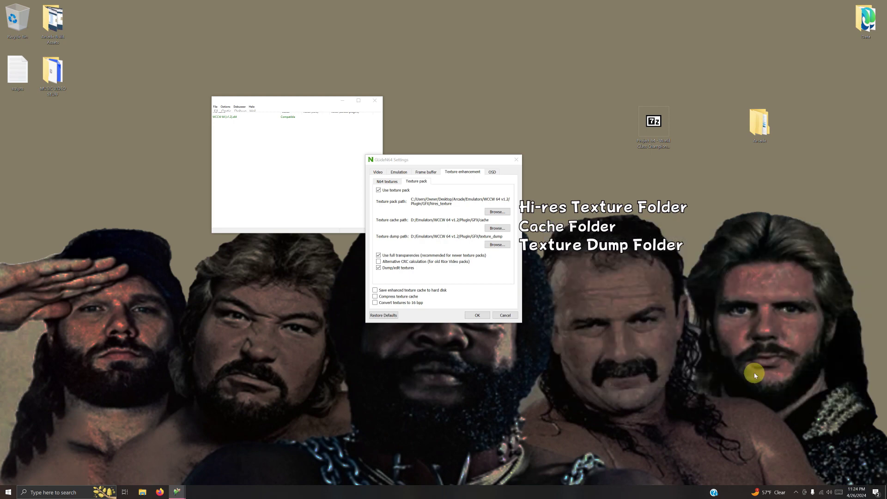
Set the texture dump path to the texture_dump folder in WCCW 64 v1.2's Plugin\GFX folder and confirm the GLideN64 settings
{"action": "left_click", "coordinate": [498, 250]}
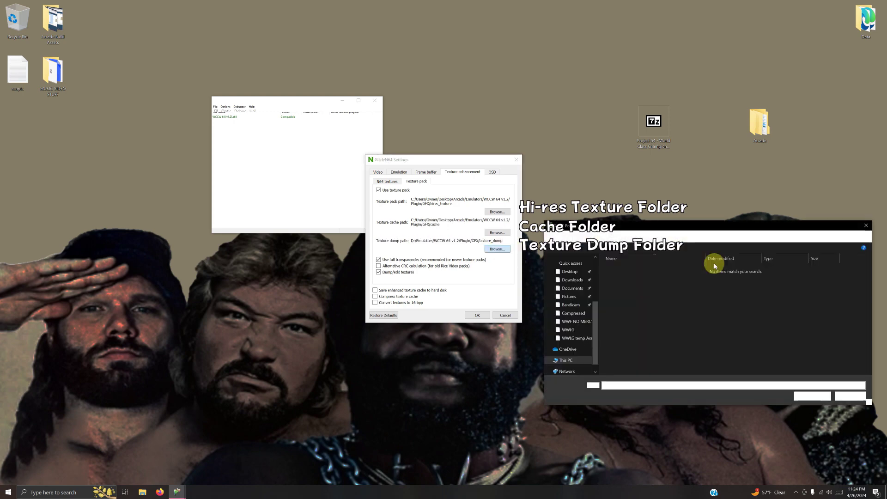
{"action": "left_click", "coordinate": [741, 236]}
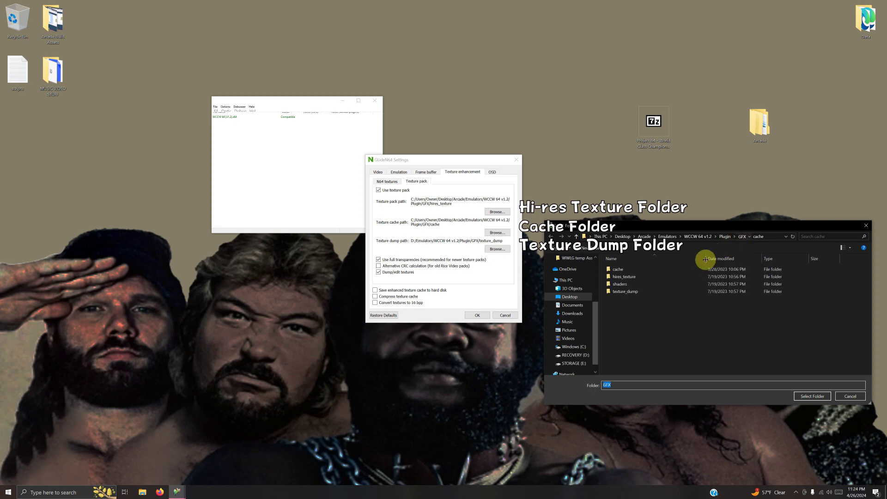
{"action": "double_click", "coordinate": [623, 291]}
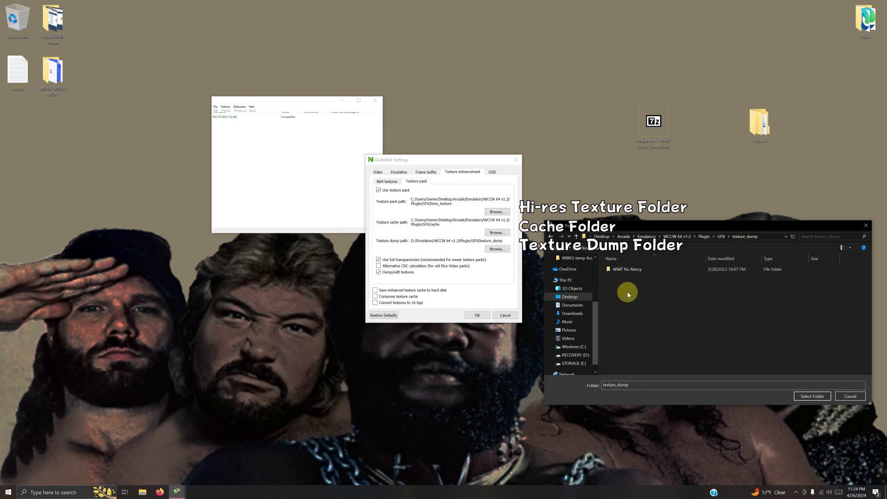
{"action": "left_click", "coordinate": [807, 396]}
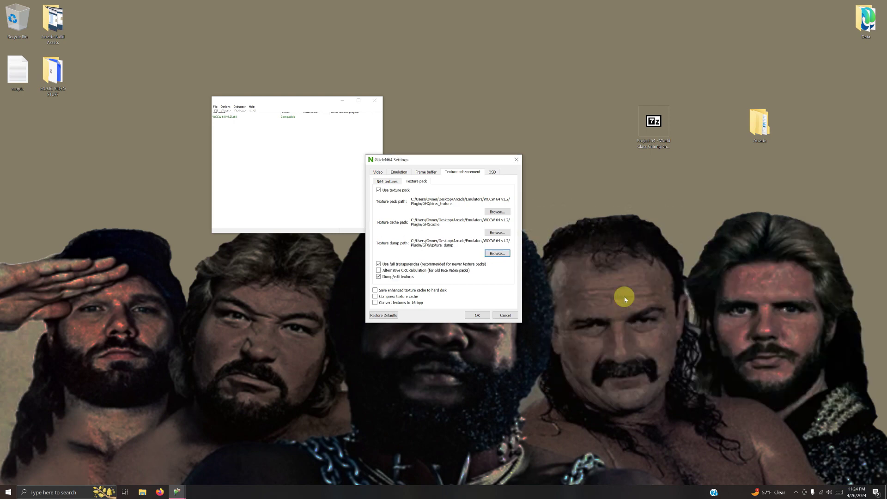
{"action": "left_click", "coordinate": [473, 314]}
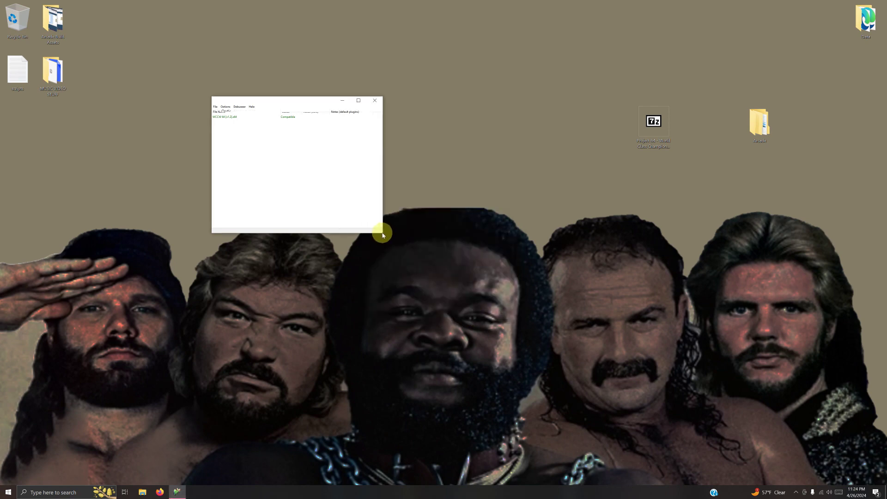
Enlarge the Project64 window and move it closer to the middle of the desktop
{"action": "left_click_drag", "start_coordinate": [384, 234], "coordinate": [437, 290]}
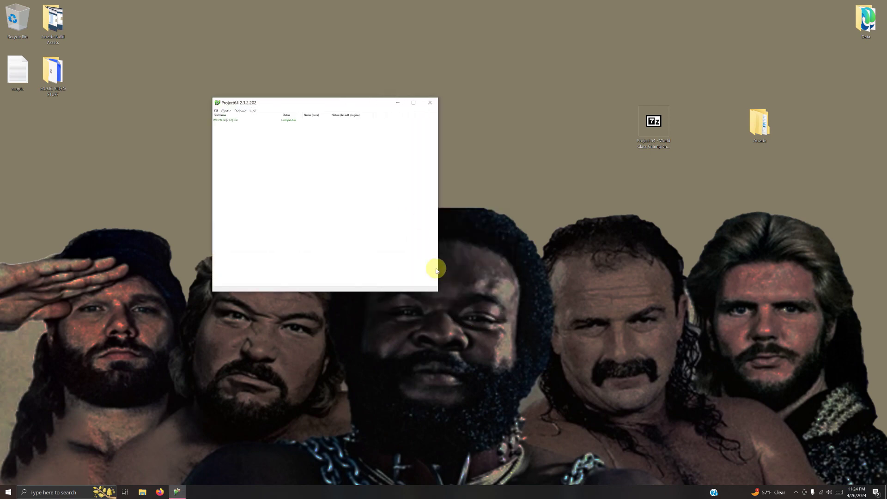
{"action": "left_click_drag", "start_coordinate": [266, 103], "coordinate": [347, 139]}
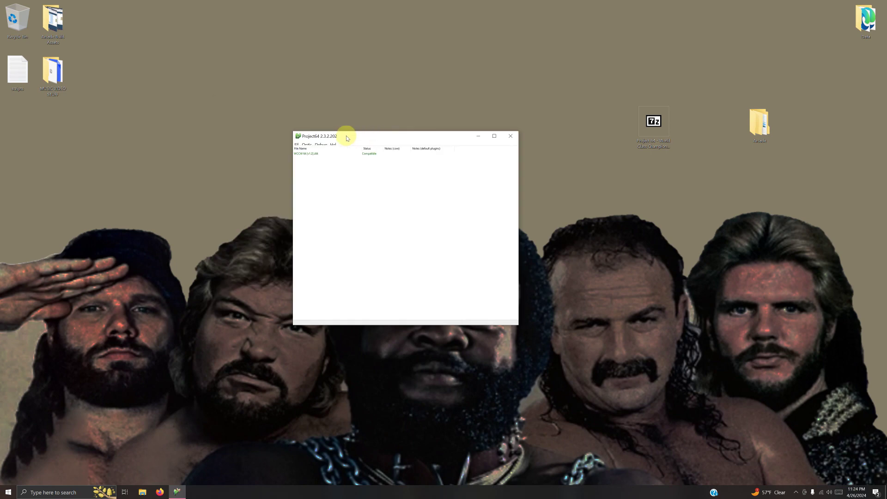
Open the controller plugin configuration and choose Controller (Xbox One For Windows) as player 1's game device
{"action": "left_click", "coordinate": [310, 145]}
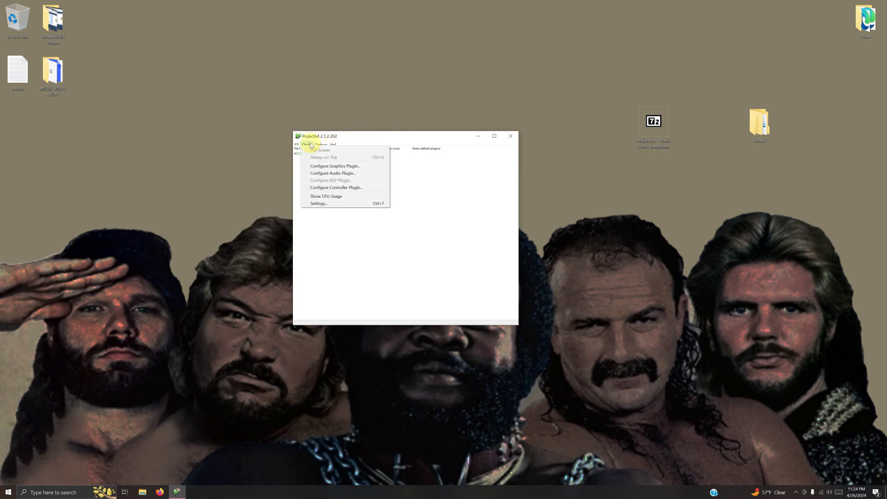
{"action": "left_click", "coordinate": [327, 187]}
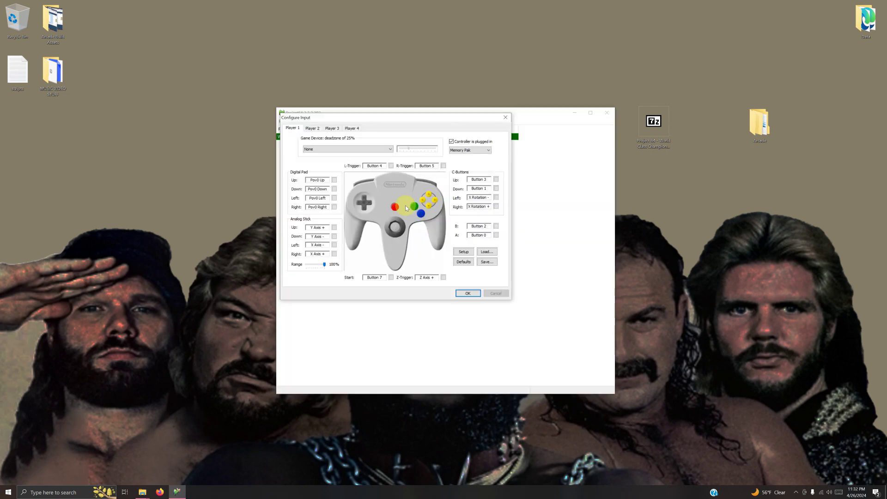
{"action": "left_click", "coordinate": [390, 149]}
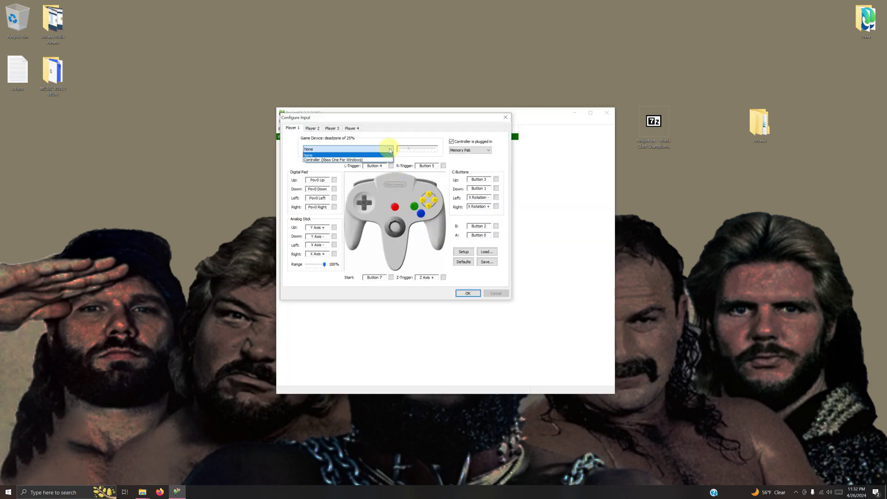
{"action": "left_click", "coordinate": [368, 160]}
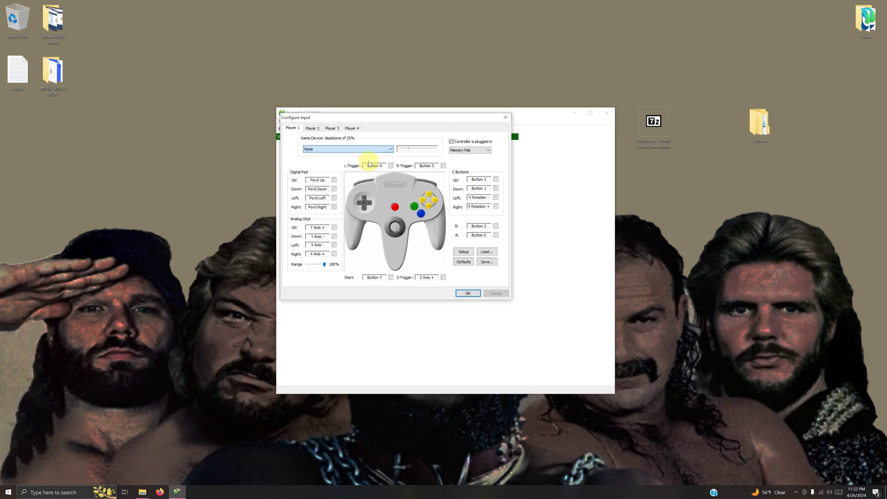
Map player 1's C-button Up to Y Rotation - and Down to Y Rotation +, and confirm the controller settings
{"action": "left_click", "coordinate": [497, 181]}
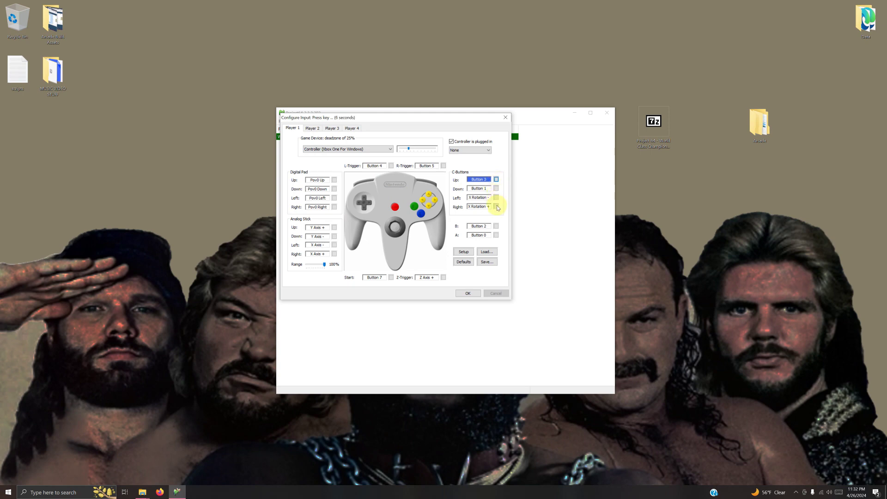
{"action": "left_click", "coordinate": [496, 188]}
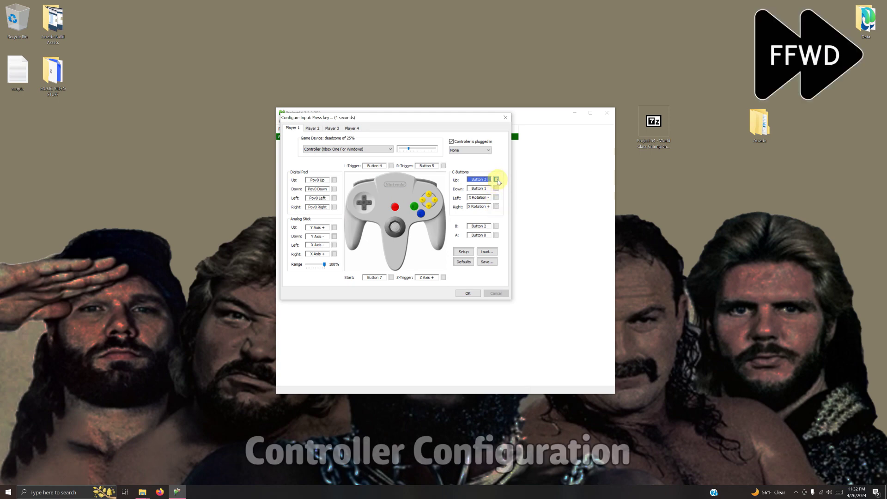
{"action": "left_click", "coordinate": [468, 293]}
{"action": "left_click", "coordinate": [297, 121]}
{"action": "left_click", "coordinate": [319, 162]}
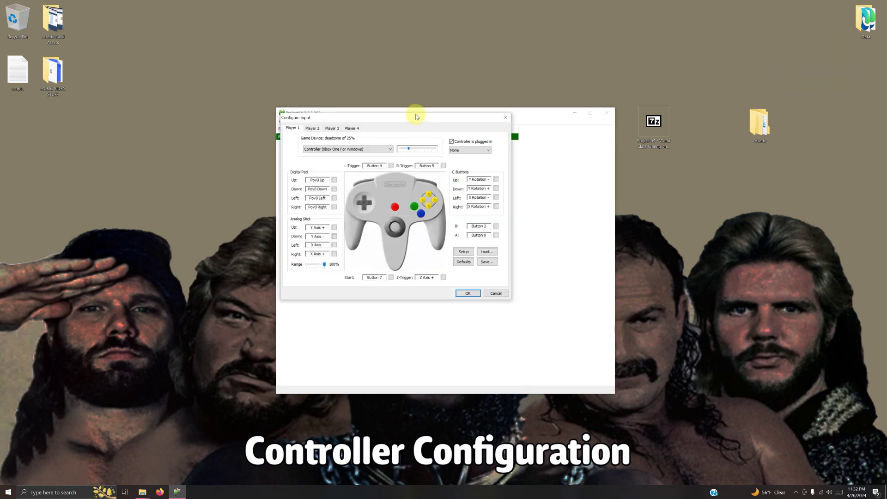
{"action": "left_click_drag", "start_coordinate": [415, 115], "coordinate": [481, 153]}
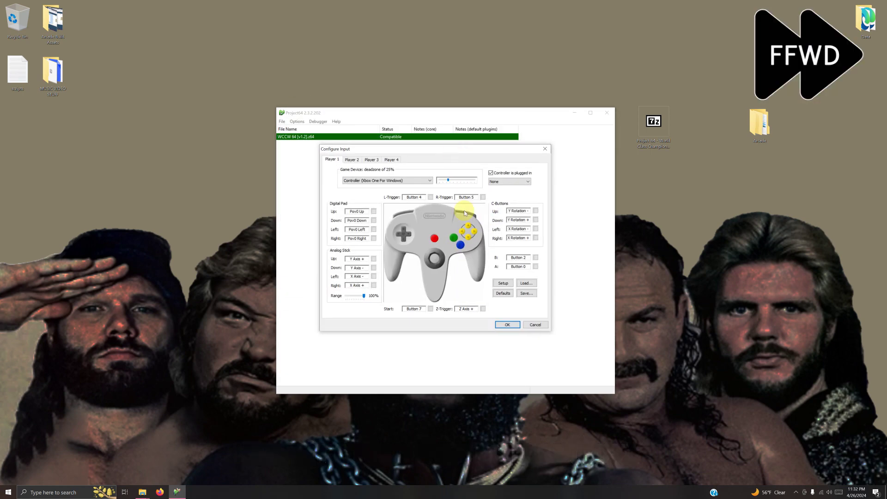
{"action": "left_click", "coordinate": [505, 326]}
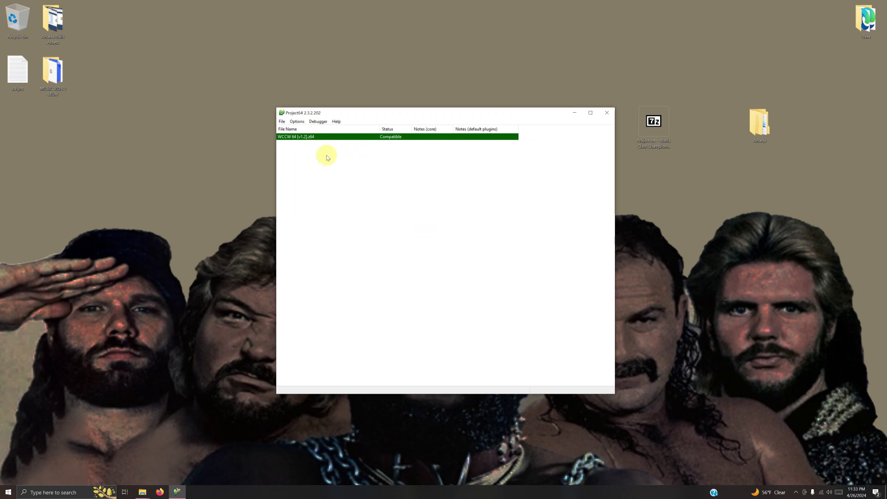
Launch the WCCW 64 [v1.2] ROM and start Rostertool from WCCW 64 v1.2's Roster Tool folder
{"action": "double_click", "coordinate": [309, 137]}
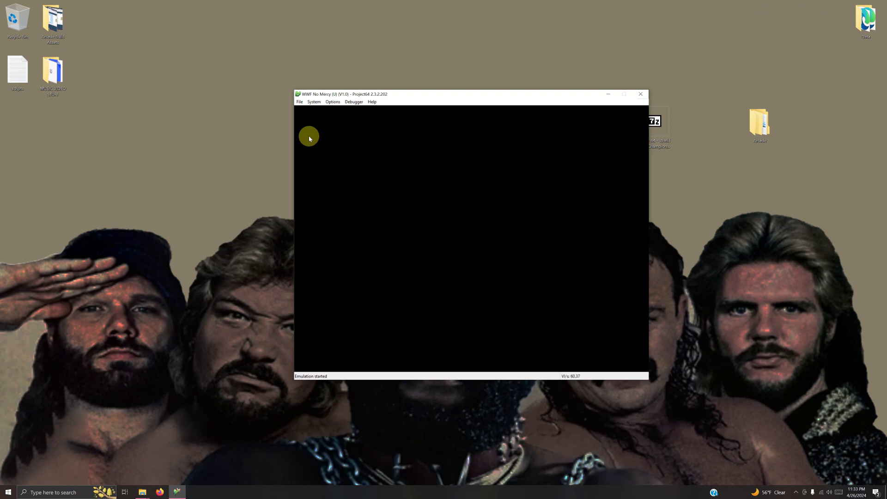
{"action": "left_click", "coordinate": [264, 209]}
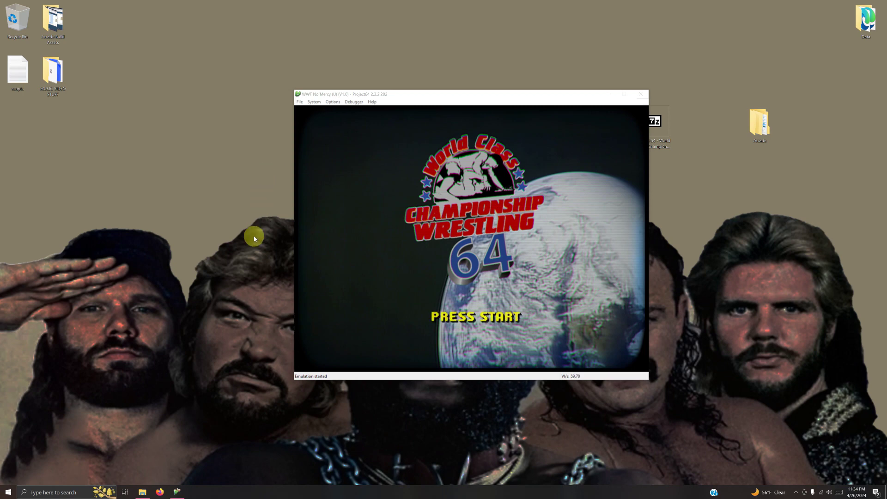
{"action": "left_click", "coordinate": [143, 491]}
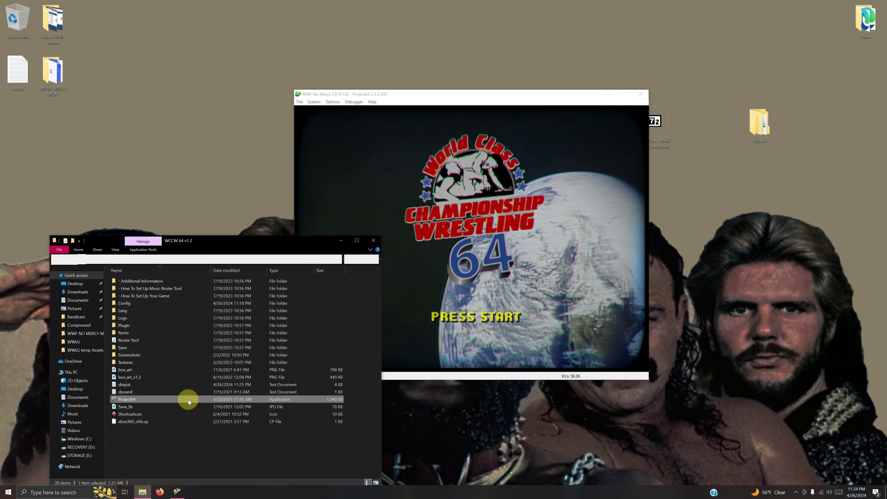
{"action": "double_click", "coordinate": [164, 341]}
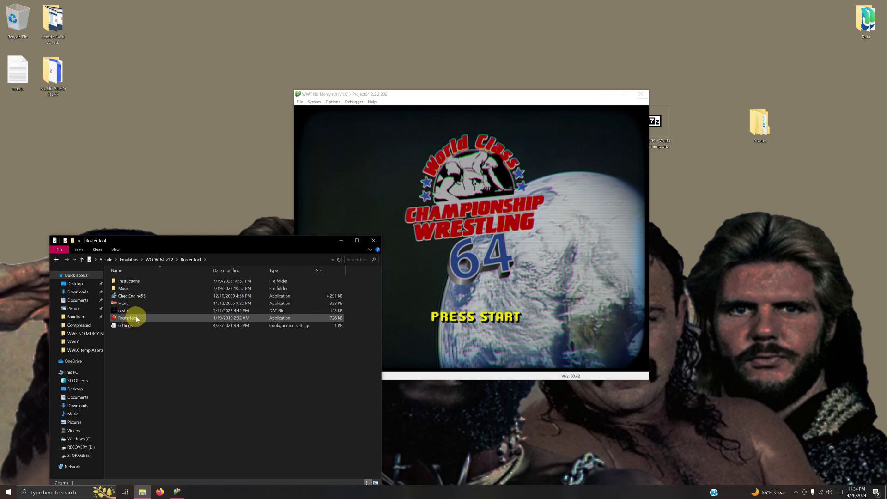
{"action": "double_click", "coordinate": [135, 319]}
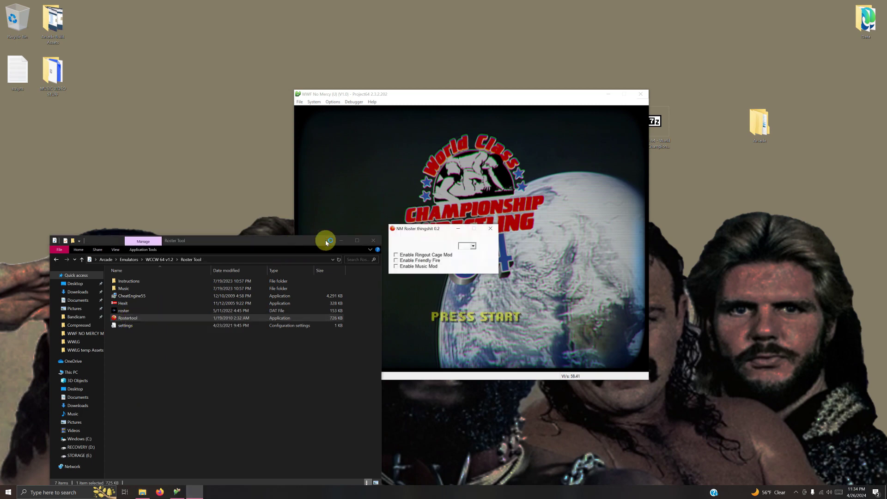
{"action": "left_click", "coordinate": [341, 240]}
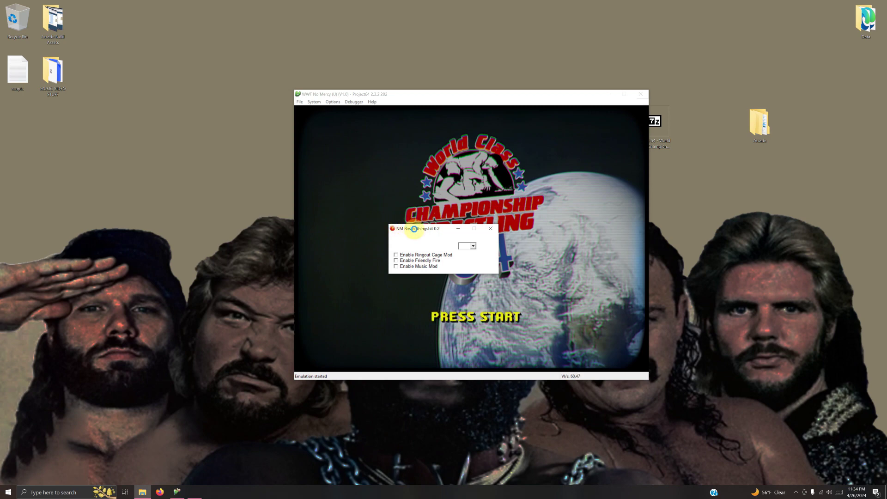
Move the roster tool beside the game window with its Music Mod enabled, and start the game from its title screen
{"action": "left_click", "coordinate": [425, 230]}
{"action": "left_click_drag", "start_coordinate": [425, 230], "coordinate": [212, 247]}
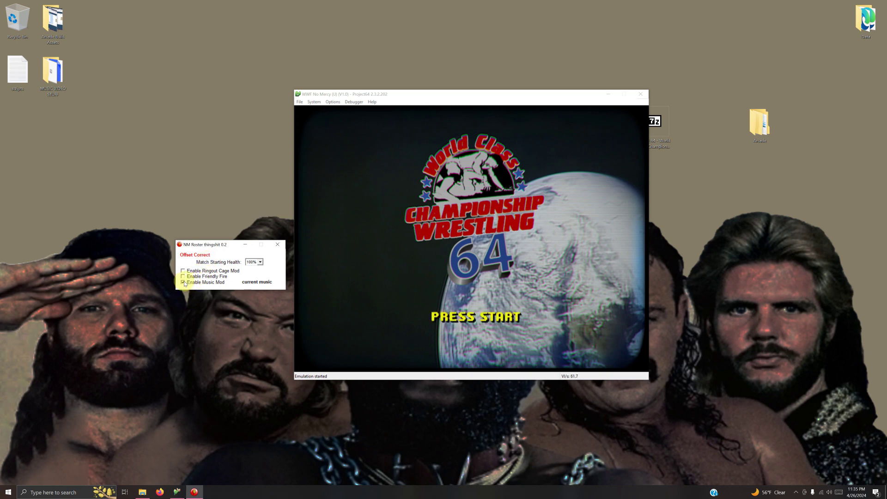
{"action": "left_click", "coordinate": [416, 267]}
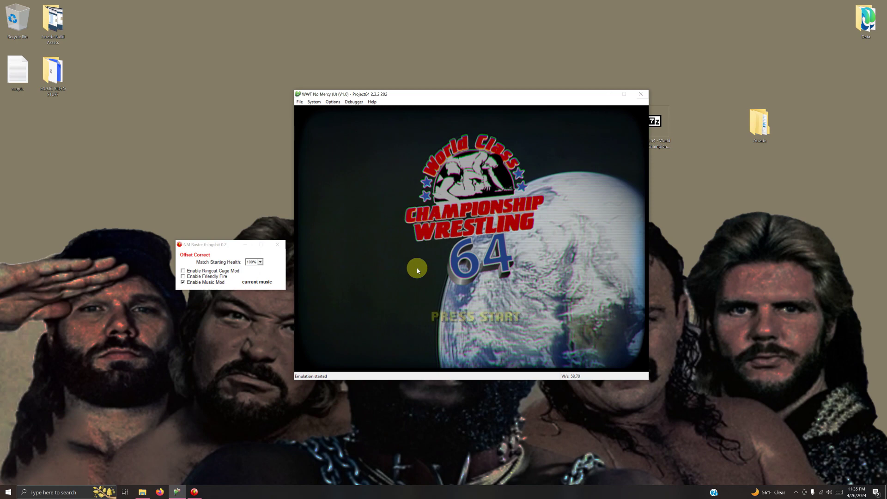
{"action": "key", "text": "Return"}
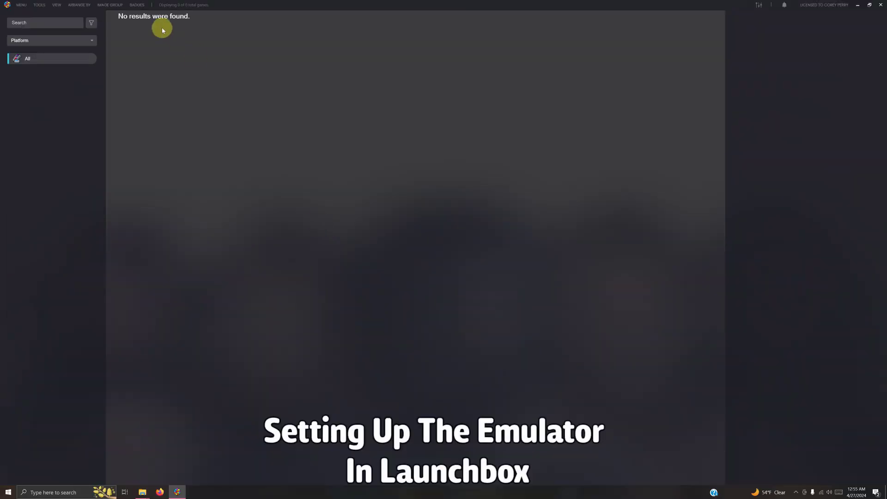
In LaunchBox, add an emulator named Project64 - WCCW Mod that uses Project64.exe from the WCCW 64 v1.2 folder
{"action": "left_click", "coordinate": [43, 7]}
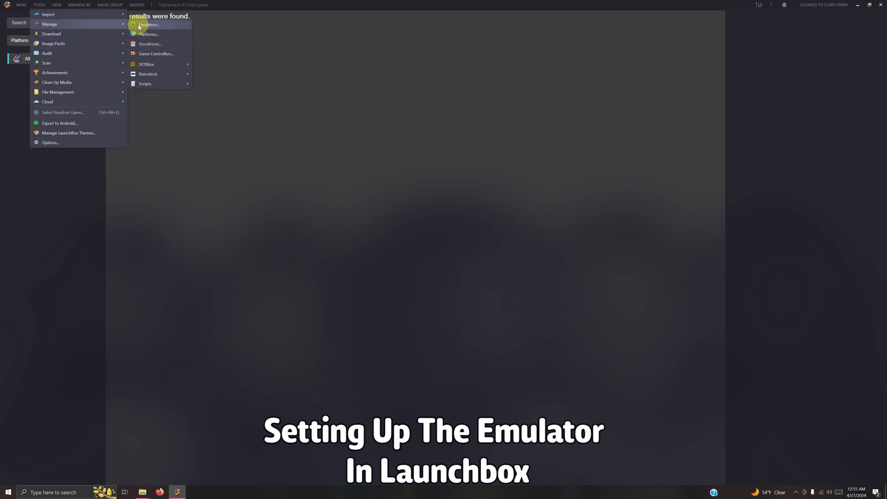
{"action": "left_click", "coordinate": [139, 25]}
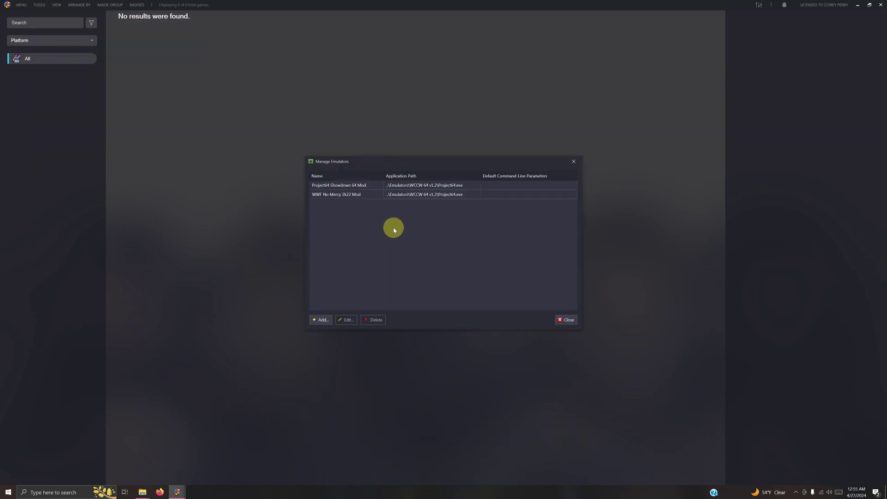
{"action": "left_click", "coordinate": [322, 319]}
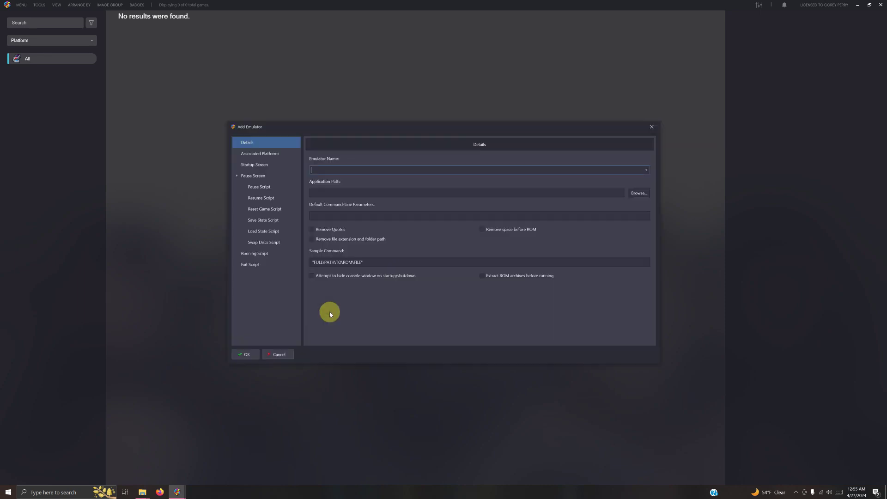
{"action": "left_click", "coordinate": [353, 169]}
{"action": "type", "text": "Project64 - WCCW Mod"}
{"action": "left_click", "coordinate": [638, 192]}
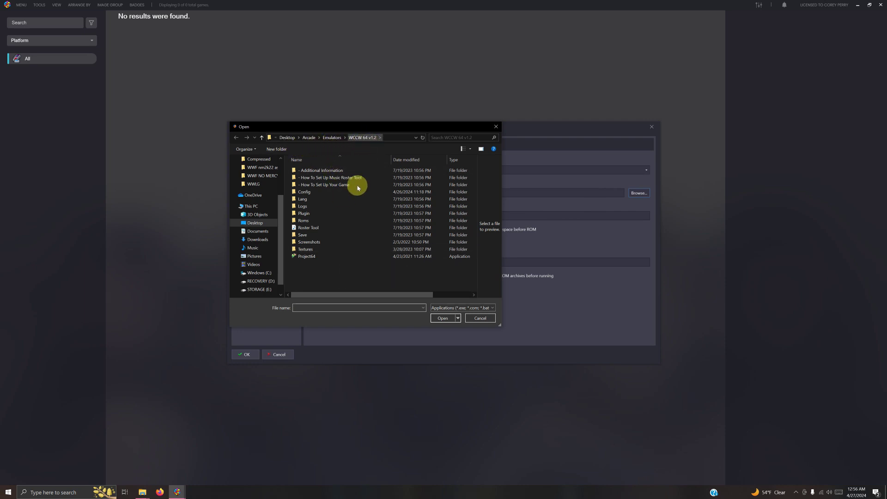
{"action": "double_click", "coordinate": [315, 257]}
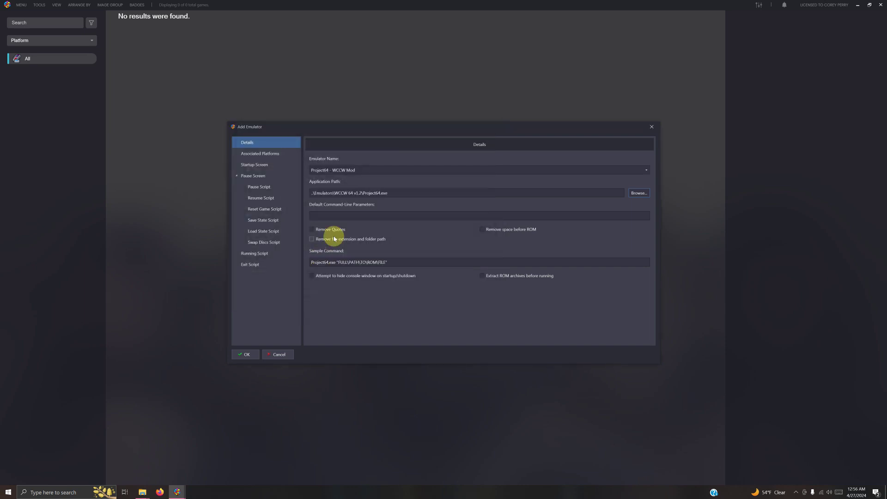
Associate the new emulator with the Nintendo 64 platform and save it
{"action": "left_click", "coordinate": [267, 154]}
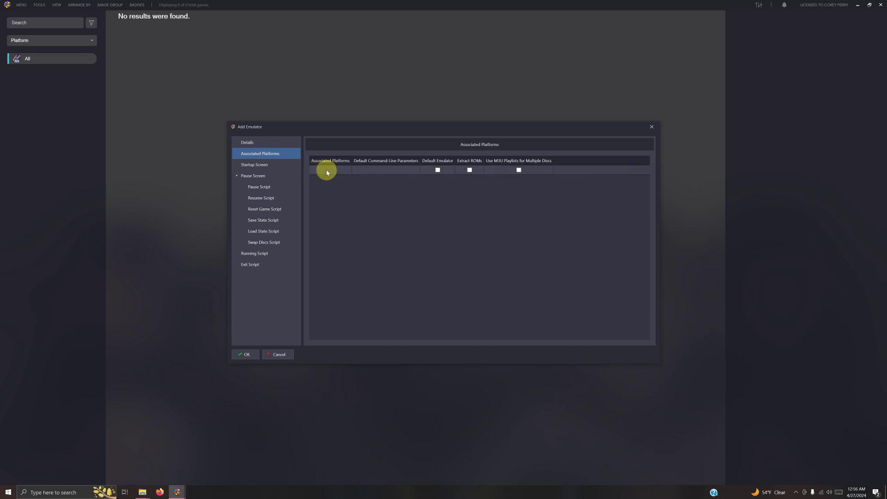
{"action": "left_click", "coordinate": [327, 171]}
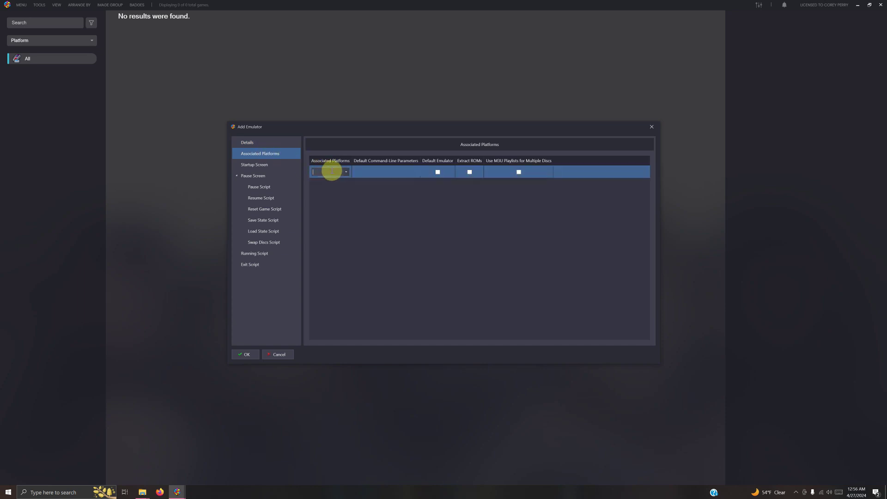
{"action": "type", "text": "Nintendo 64"}
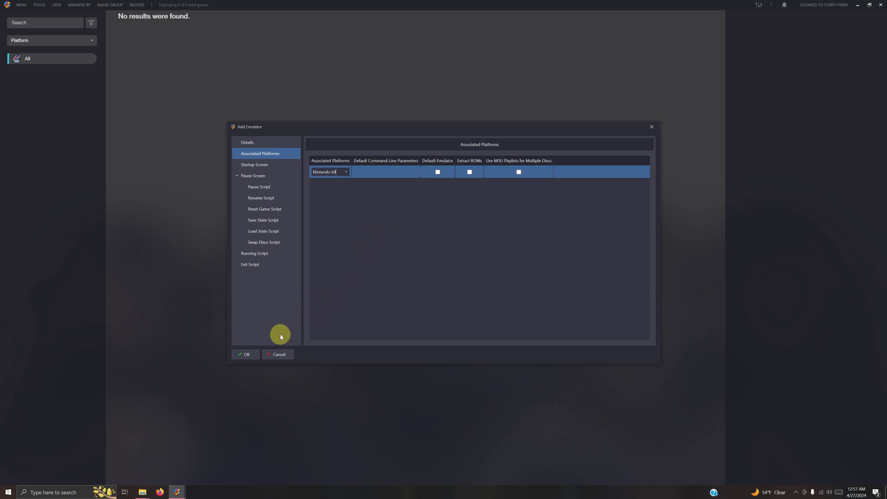
{"action": "left_click", "coordinate": [252, 359]}
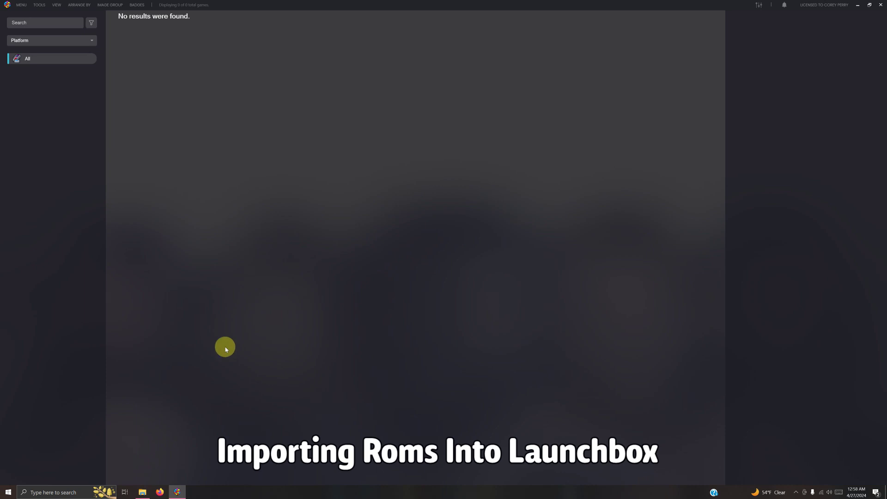
Bring WCCW 64 [v1.2].z64 from WCCW 64 v1.2's Roms folder into LaunchBox and import it as a ROM file
{"action": "left_click", "coordinate": [142, 491]}
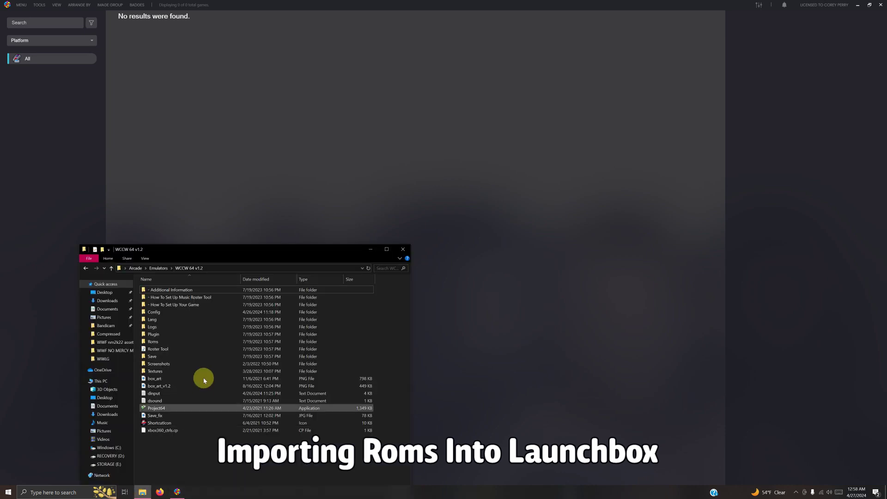
{"action": "double_click", "coordinate": [154, 341]}
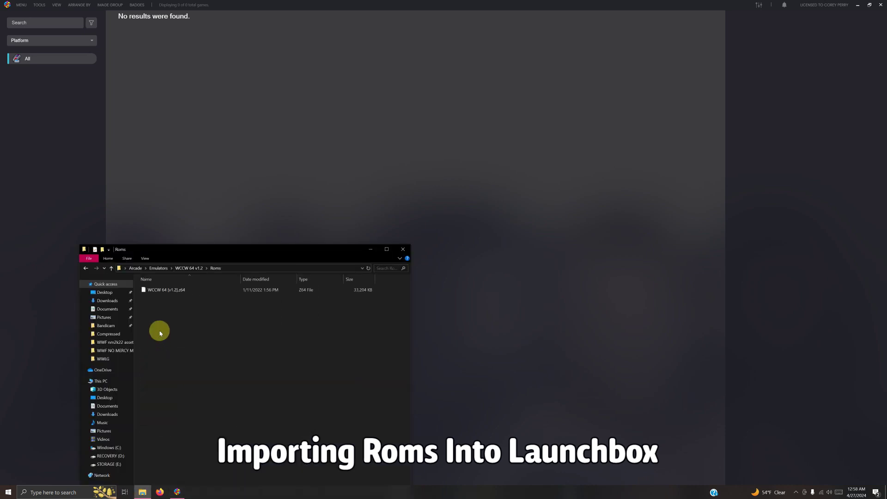
{"action": "left_click", "coordinate": [163, 291]}
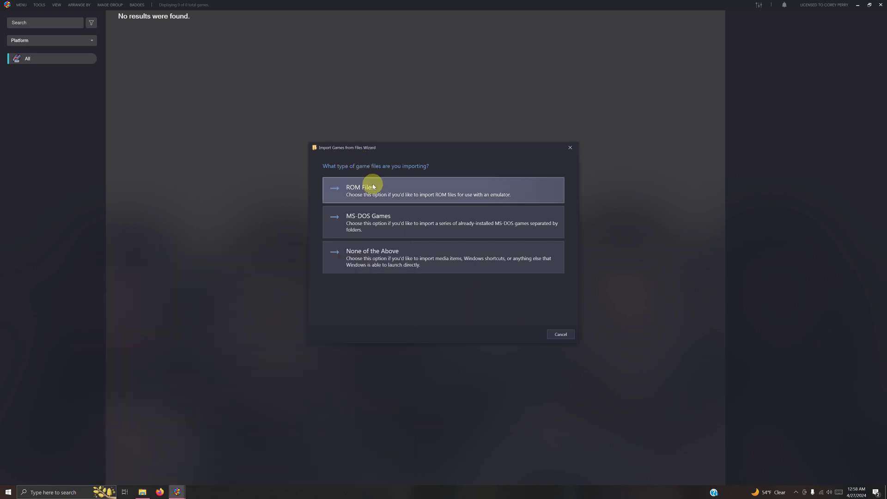
{"action": "left_click", "coordinate": [374, 186]}
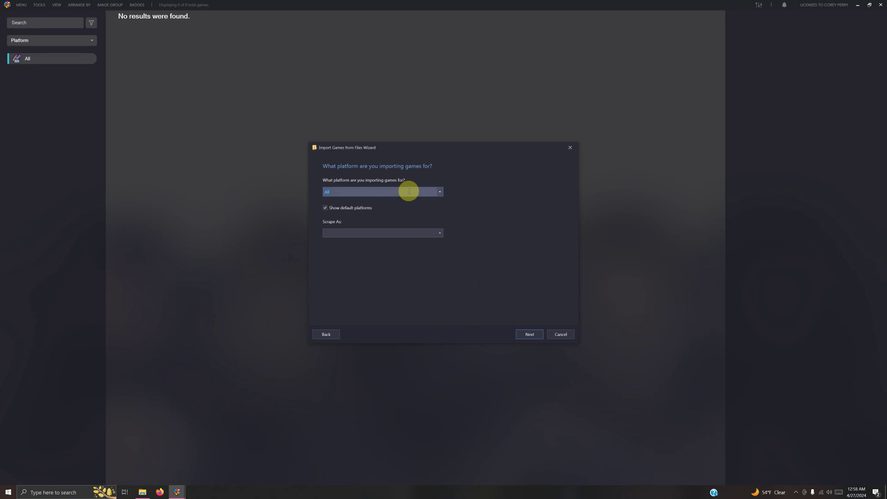
Set the import platform to Nintendo 64 and manually assign Project64 - WCCW Mod as the emulator
{"action": "left_click", "coordinate": [440, 192]}
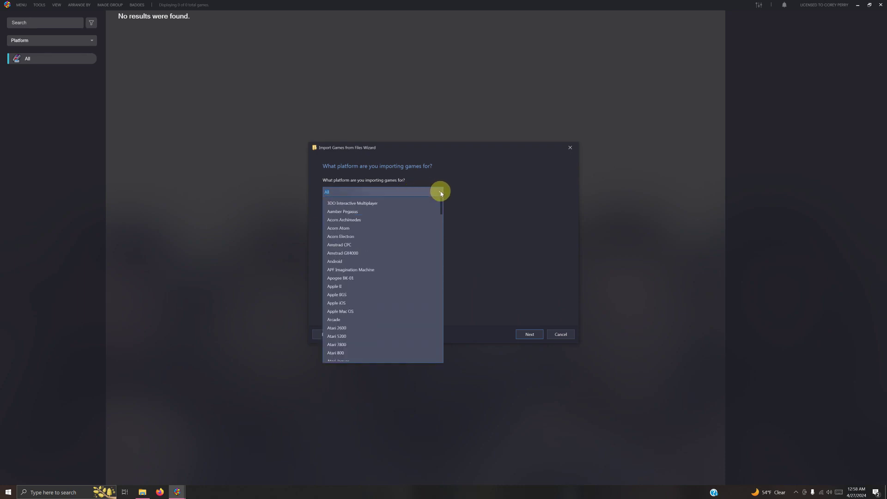
{"action": "left_click_drag", "start_coordinate": [441, 206], "coordinate": [445, 279]}
{"action": "left_click", "coordinate": [365, 278]}
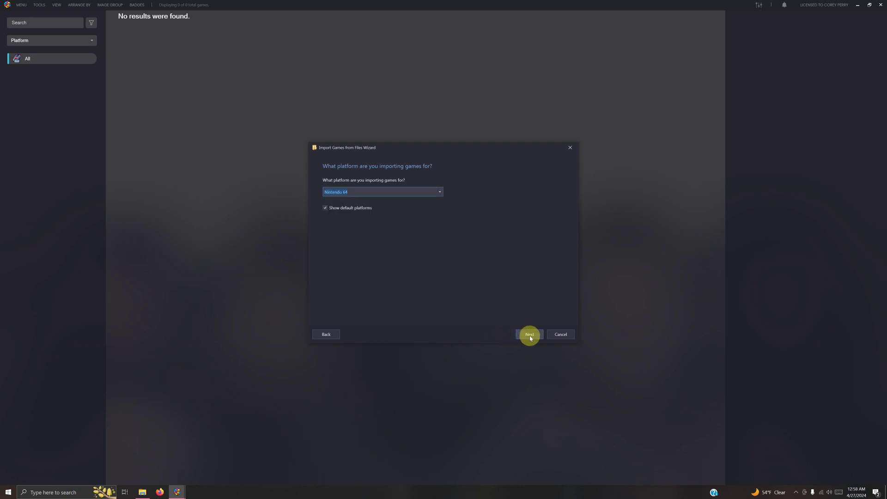
{"action": "left_click", "coordinate": [529, 334]}
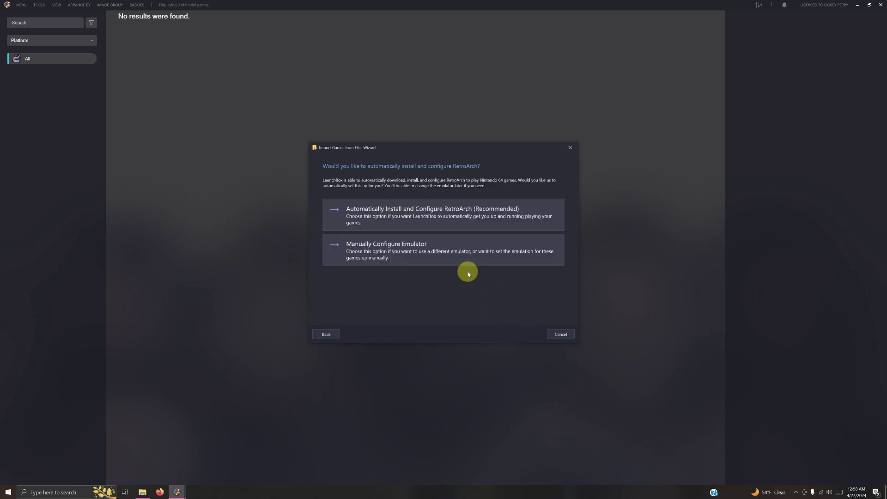
{"action": "left_click", "coordinate": [444, 257]}
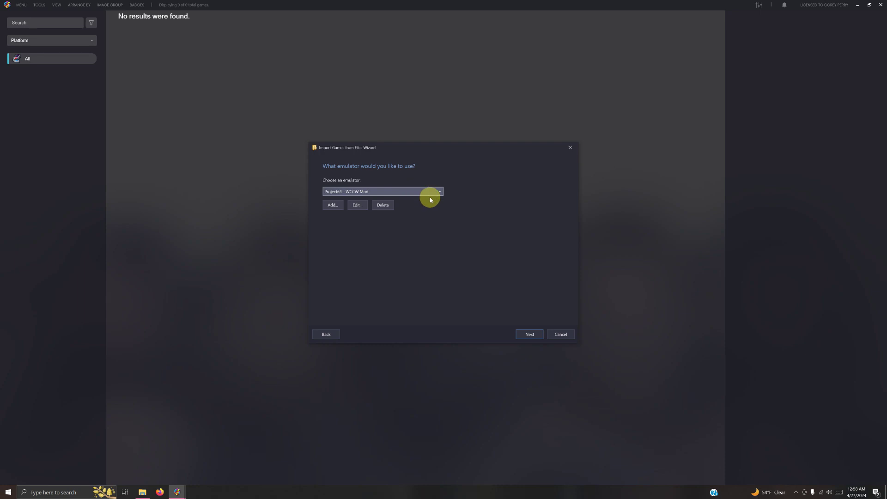
{"action": "left_click", "coordinate": [522, 334]}
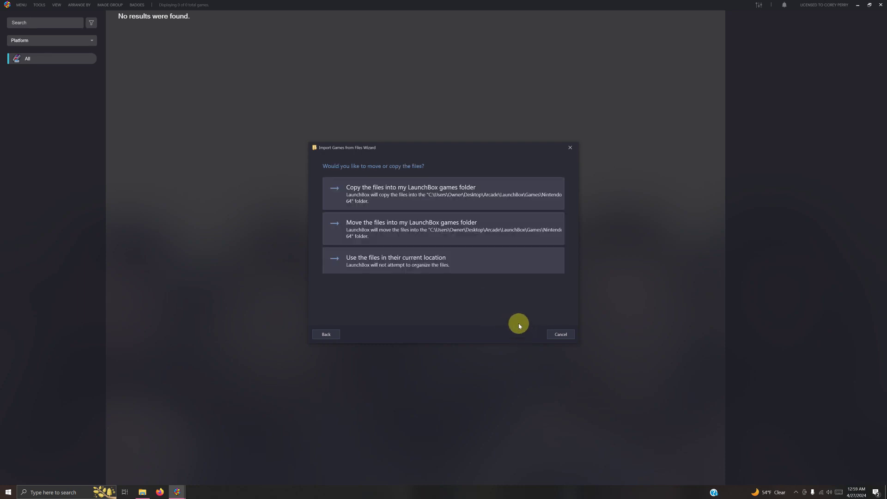
Use the ROM in its current location and accept the default metadata, media and custom import options
{"action": "left_click", "coordinate": [433, 264]}
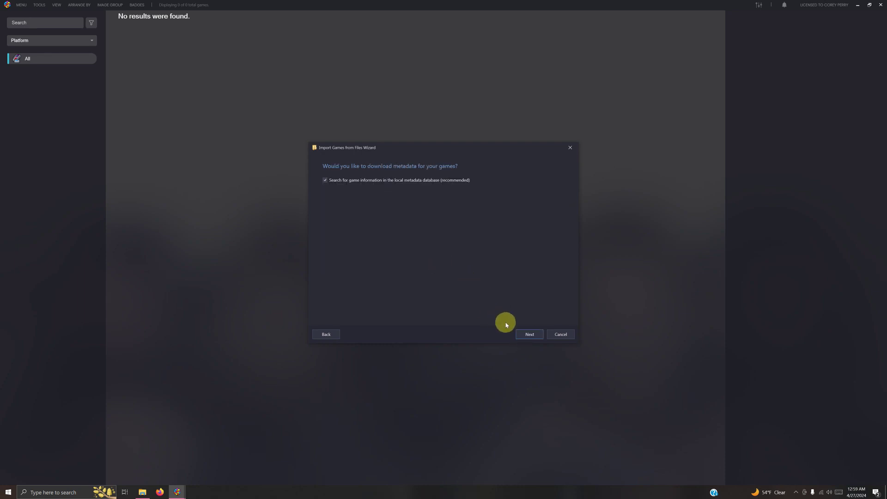
{"action": "left_click", "coordinate": [525, 333]}
{"action": "left_click", "coordinate": [525, 334]}
{"action": "left_click", "coordinate": [525, 334]}
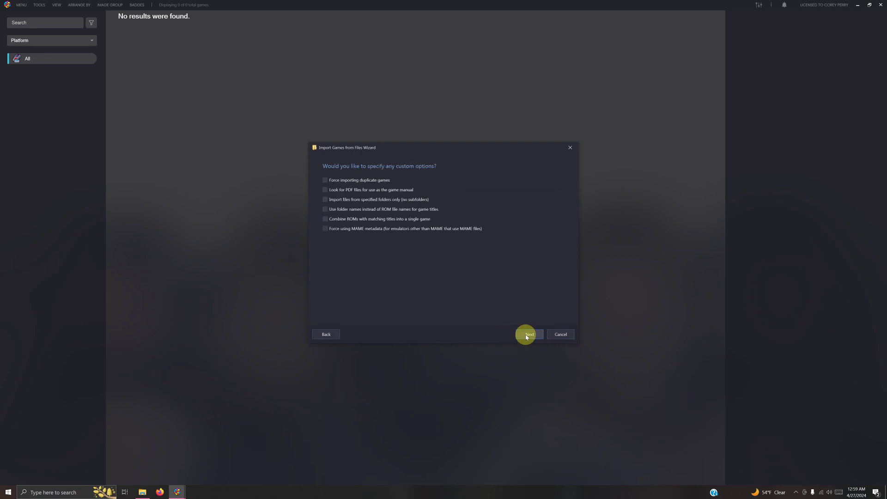
{"action": "left_click", "coordinate": [526, 334]}
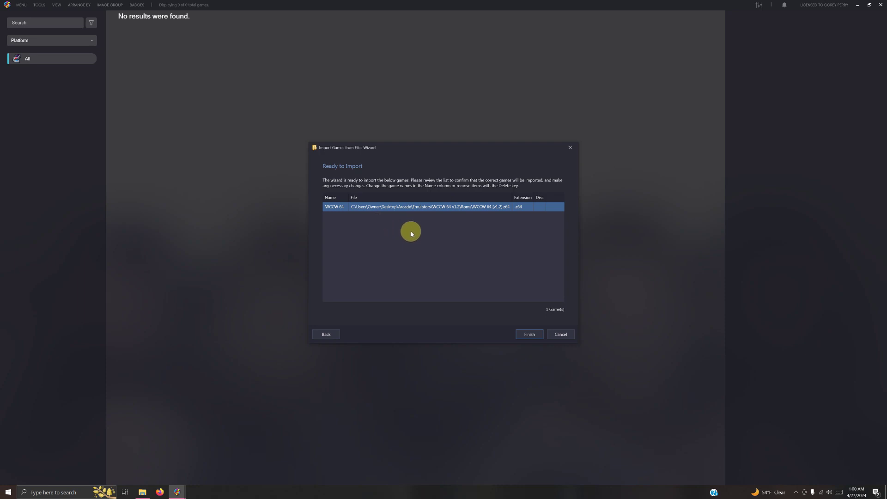
Rename the game in the import list as World Class Championship Wrestling 64
{"action": "left_click", "coordinate": [323, 210]}
{"action": "type", "text": "World Class Championship Wrestling 64"}
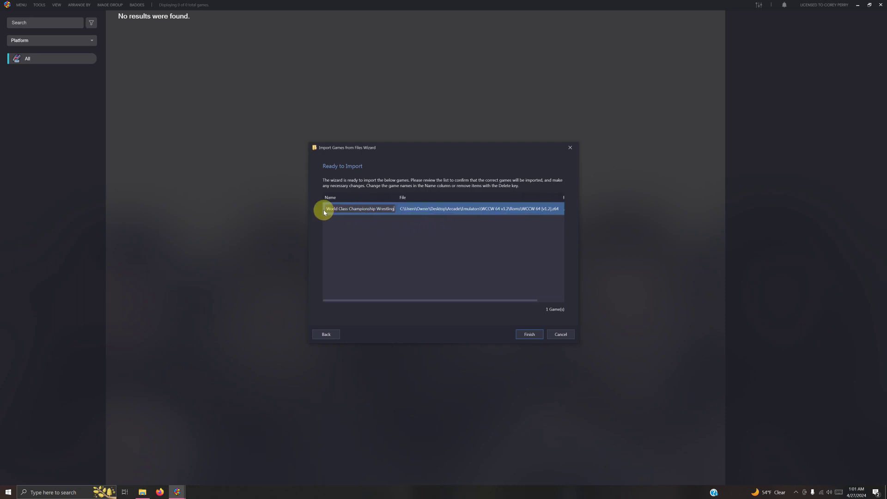